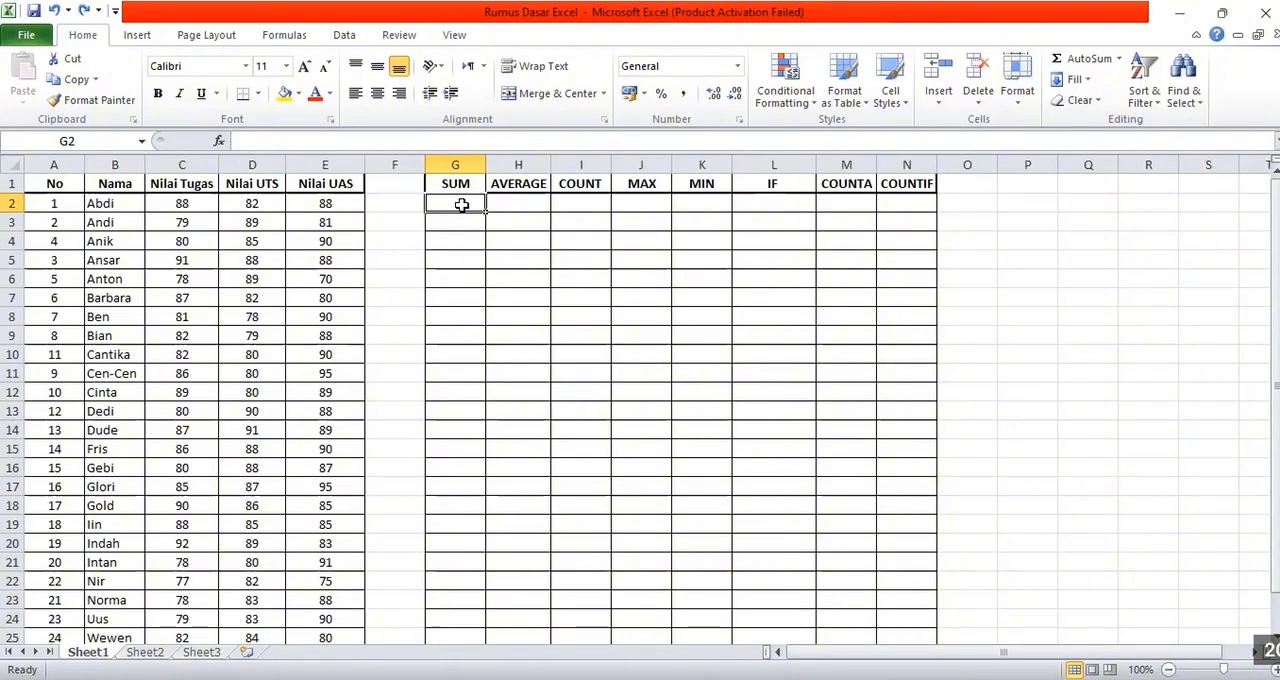
# Enter the formula =SUM(C2:E2) in cell G2 to total the first student's three scores
pyautogui.write('=')
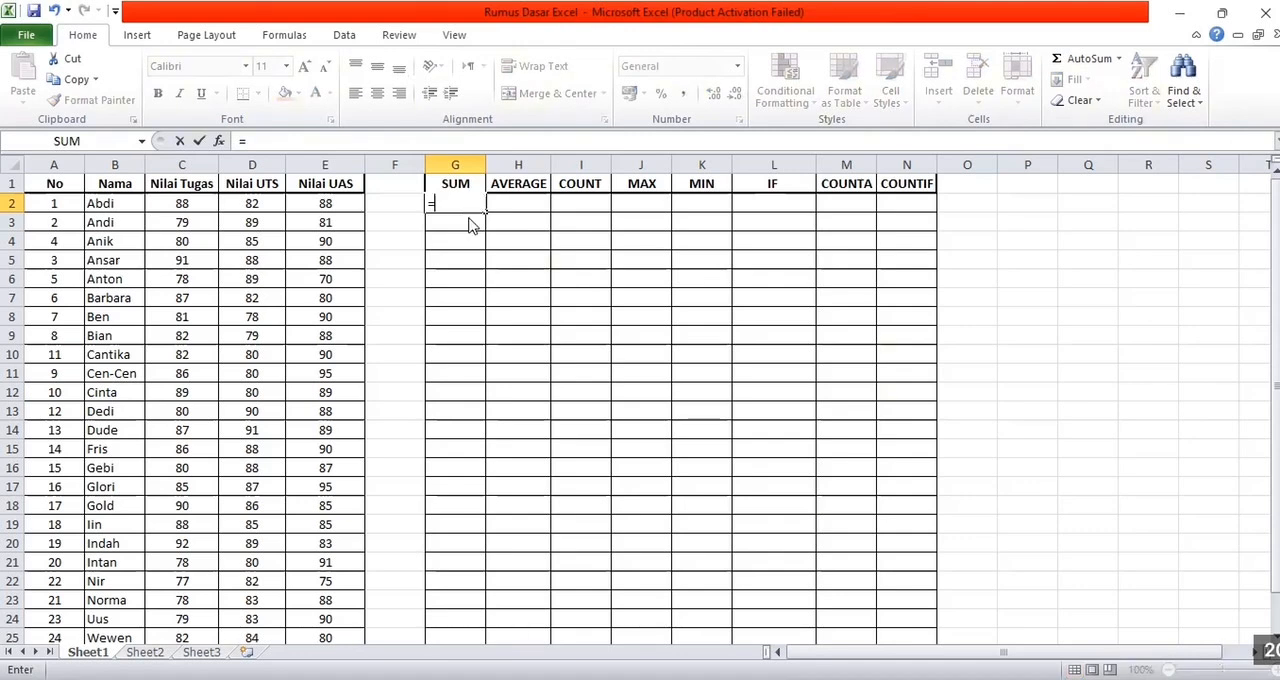
pyautogui.write('SUM')
pyautogui.doubleClick(465, 226)
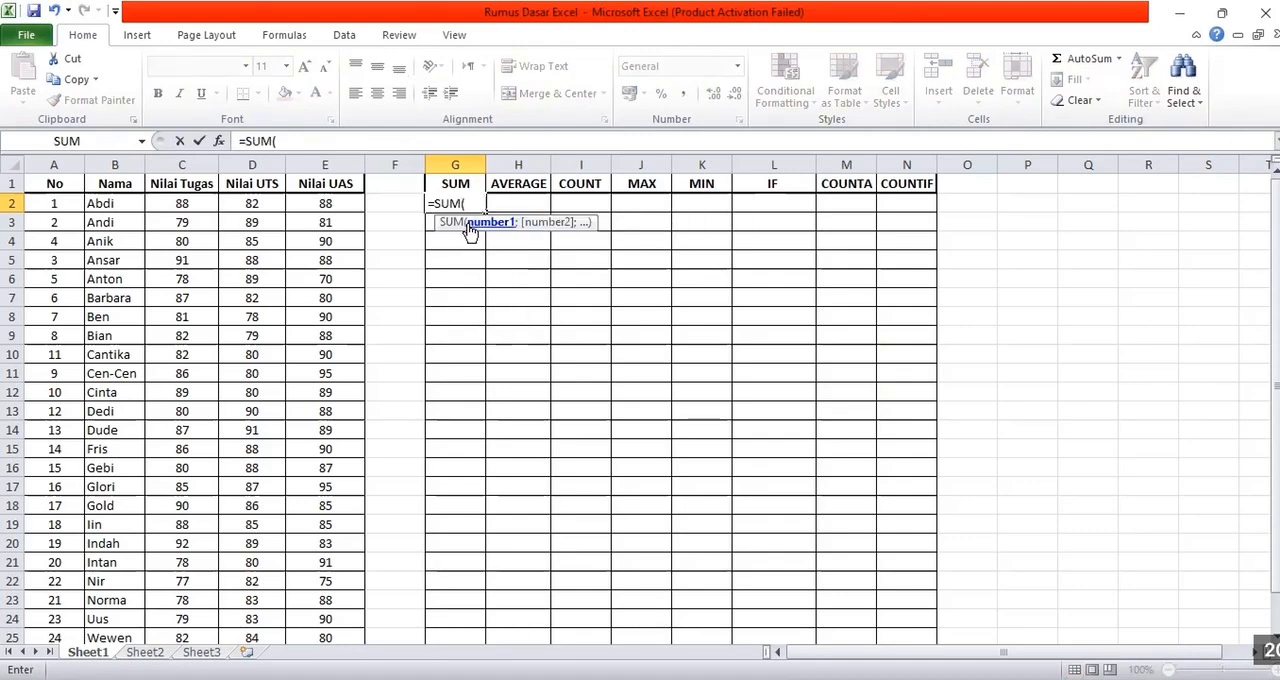
pyautogui.click(177, 202)
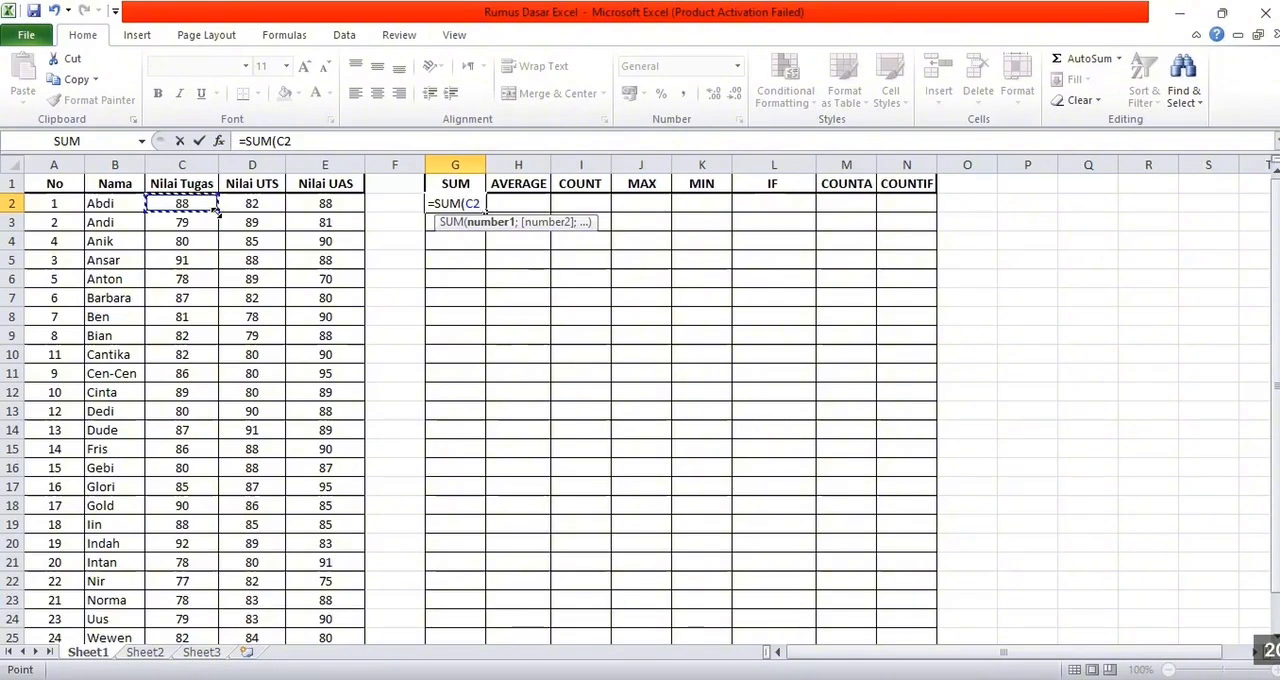
pyautogui.moveTo(217, 212); pyautogui.dragTo(328, 220)
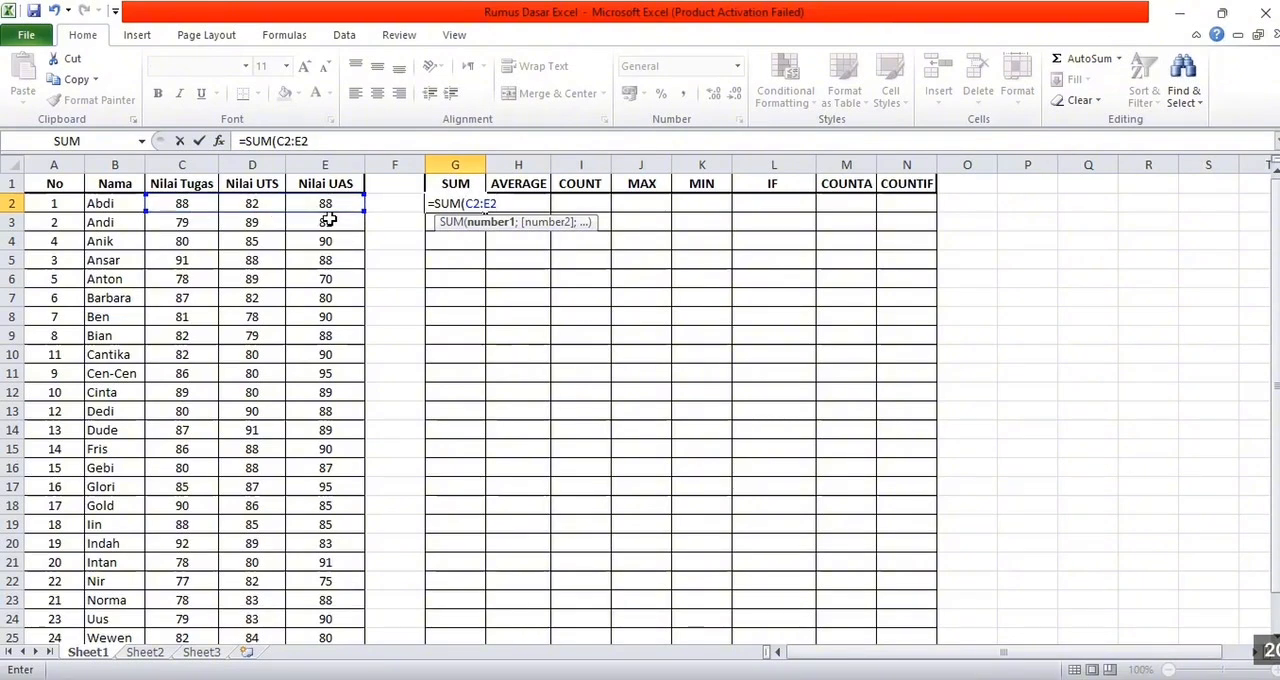
pyautogui.write(')')
pyautogui.press('Return')
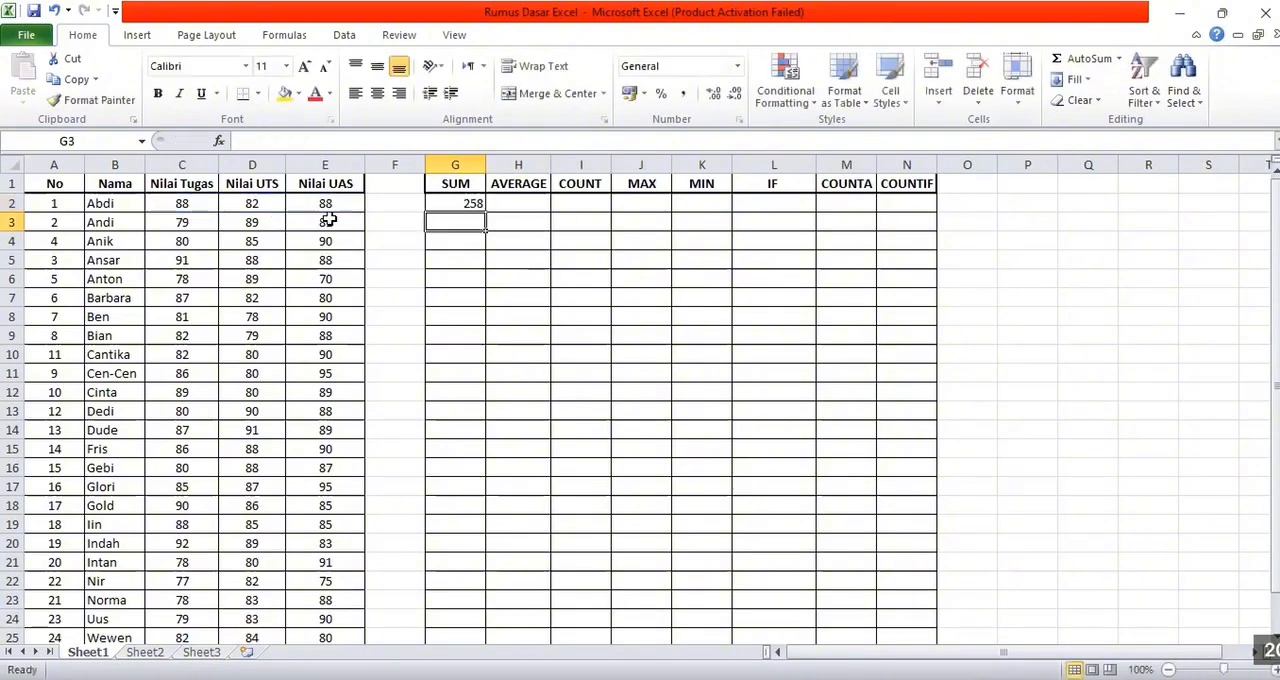
# Fill the SUM formula from G2 down to G26 for all students
pyautogui.click(472, 203)
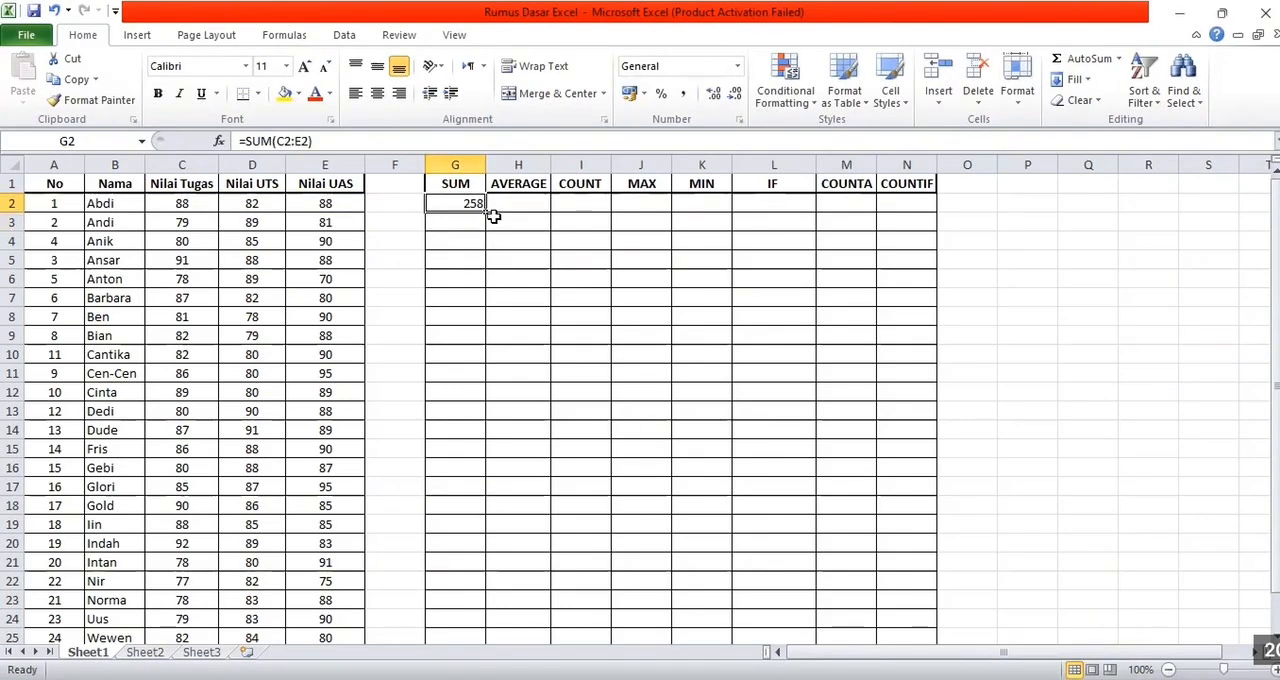
pyautogui.moveTo(483, 210); pyautogui.dragTo(491, 616)
pyautogui.moveTo(499, 425); pyautogui.dragTo(474, 388)
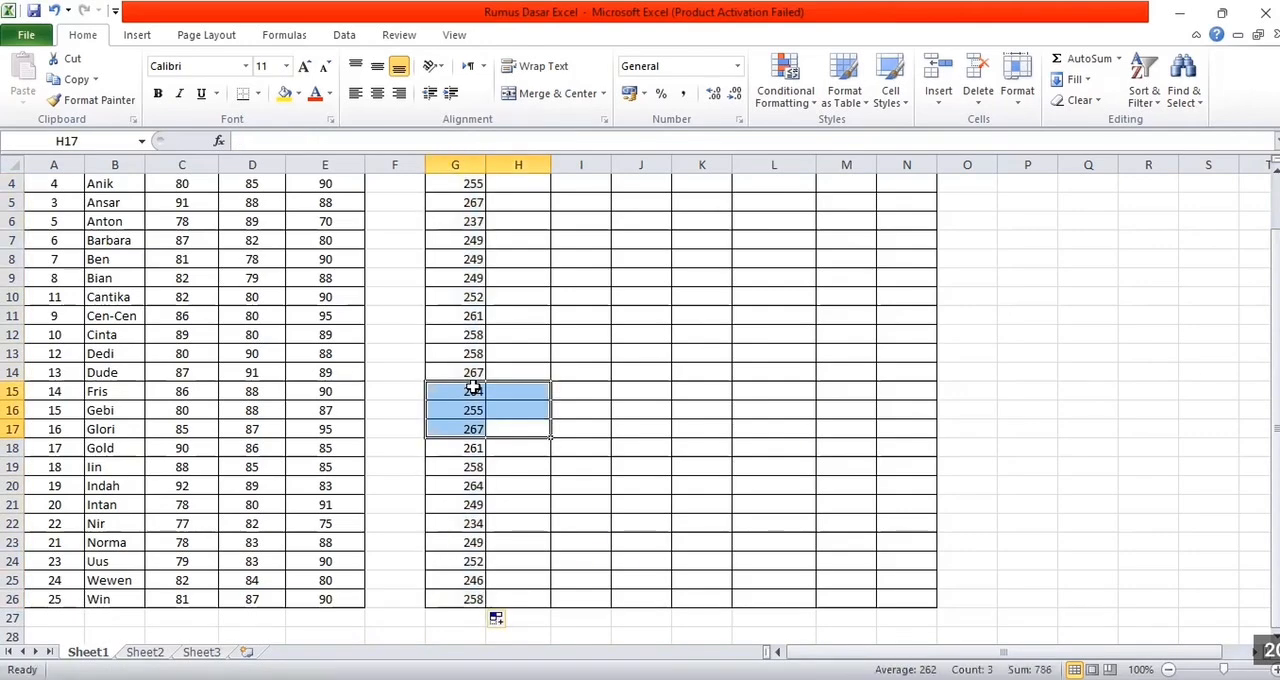
pyautogui.click(514, 341)
# Enter an AVERAGE formula over C2:E2 in cell H2
pyautogui.scroll(1, 514, 342)
pyautogui.click(523, 203)
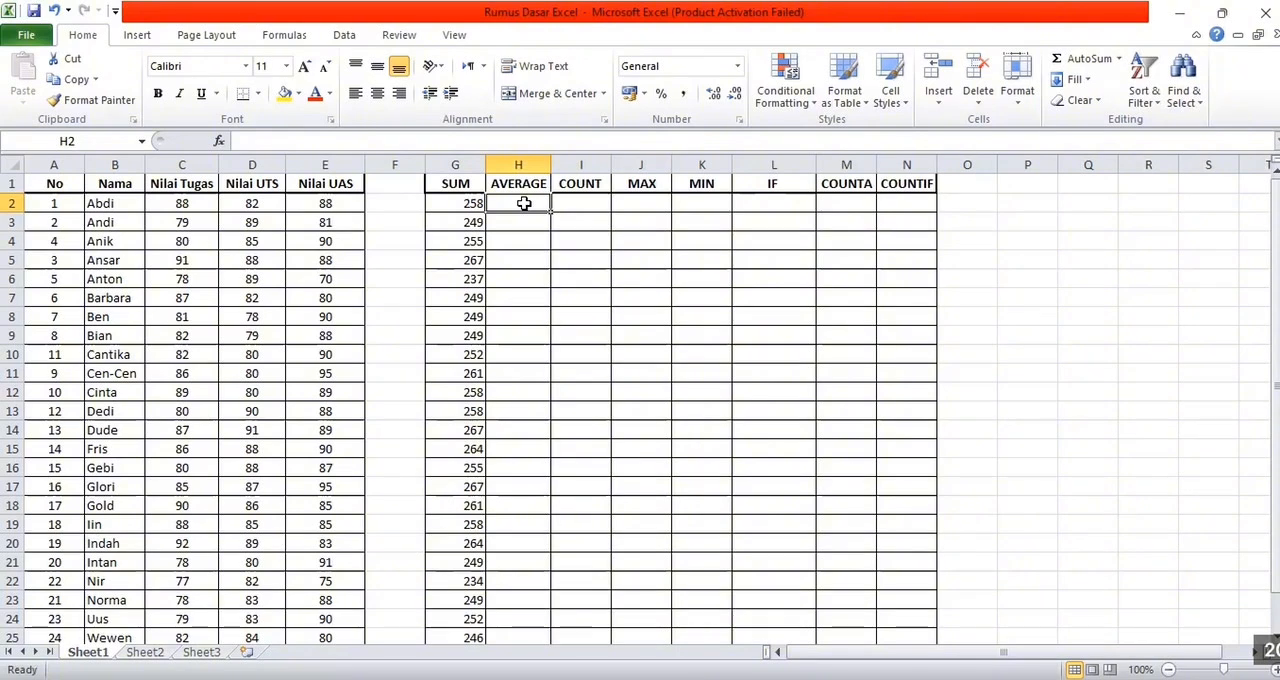
pyautogui.write('=')
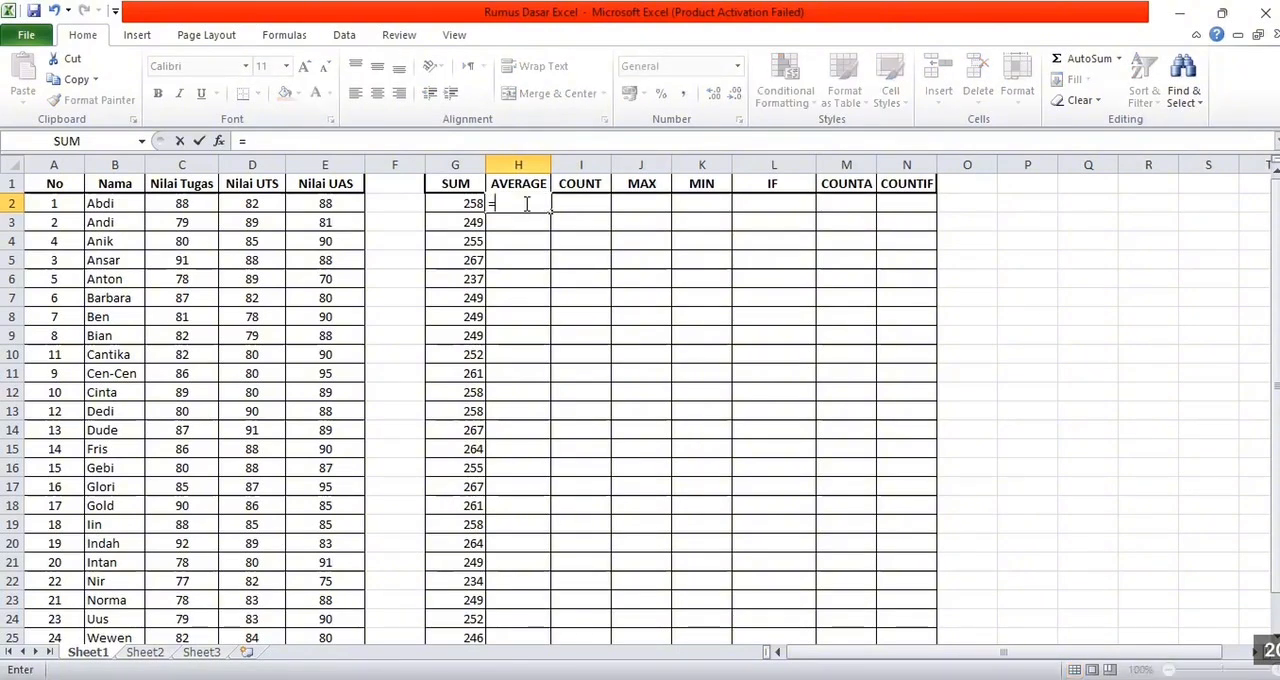
pyautogui.write('AVA')
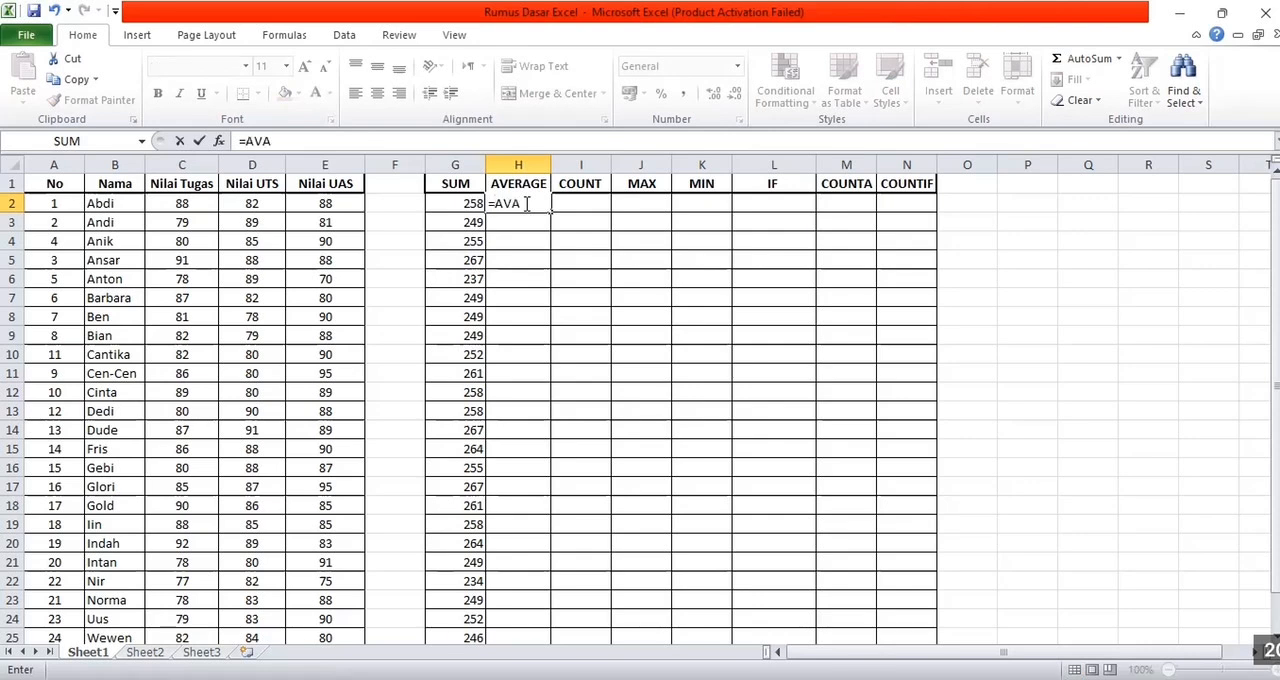
pyautogui.press('BackSpace')
pyautogui.write('ER')
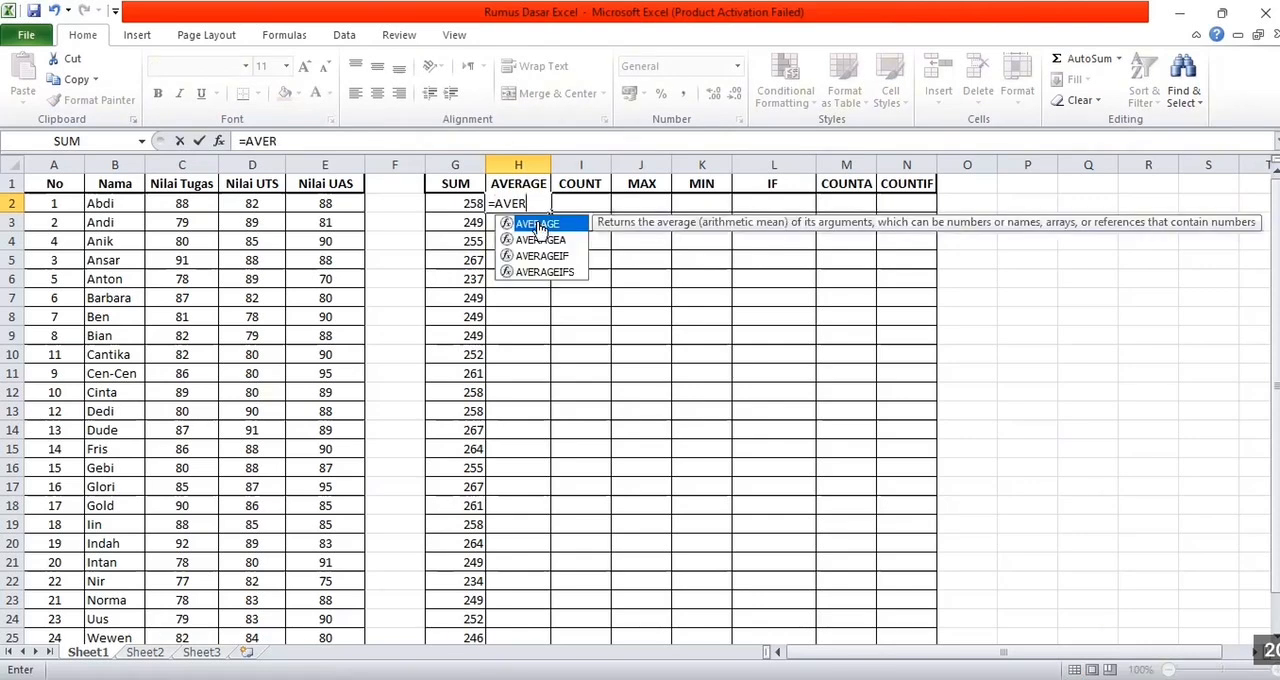
pyautogui.doubleClick(536, 221)
pyautogui.moveTo(204, 203); pyautogui.dragTo(344, 214)
pyautogui.press('Return')
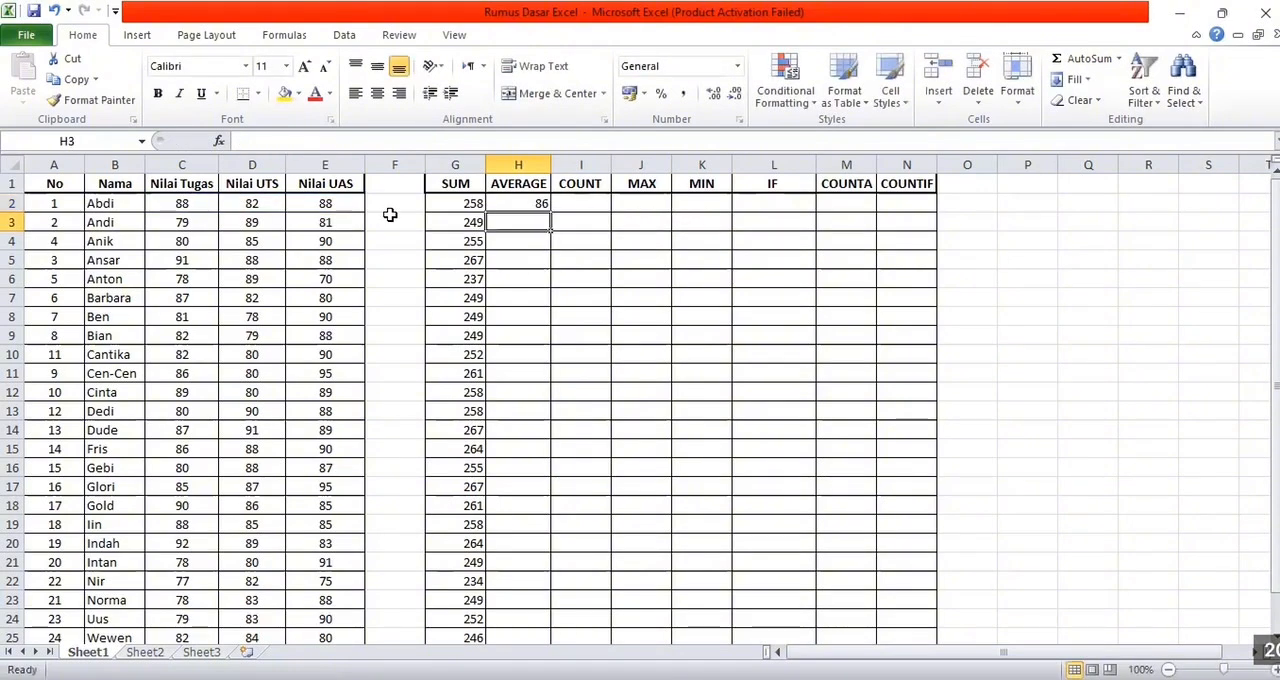
# Fill the AVERAGE formula from H2 down to H26
pyautogui.click(531, 203)
pyautogui.moveTo(553, 212); pyautogui.dragTo(572, 619)
pyautogui.scroll(1, 663, 423)
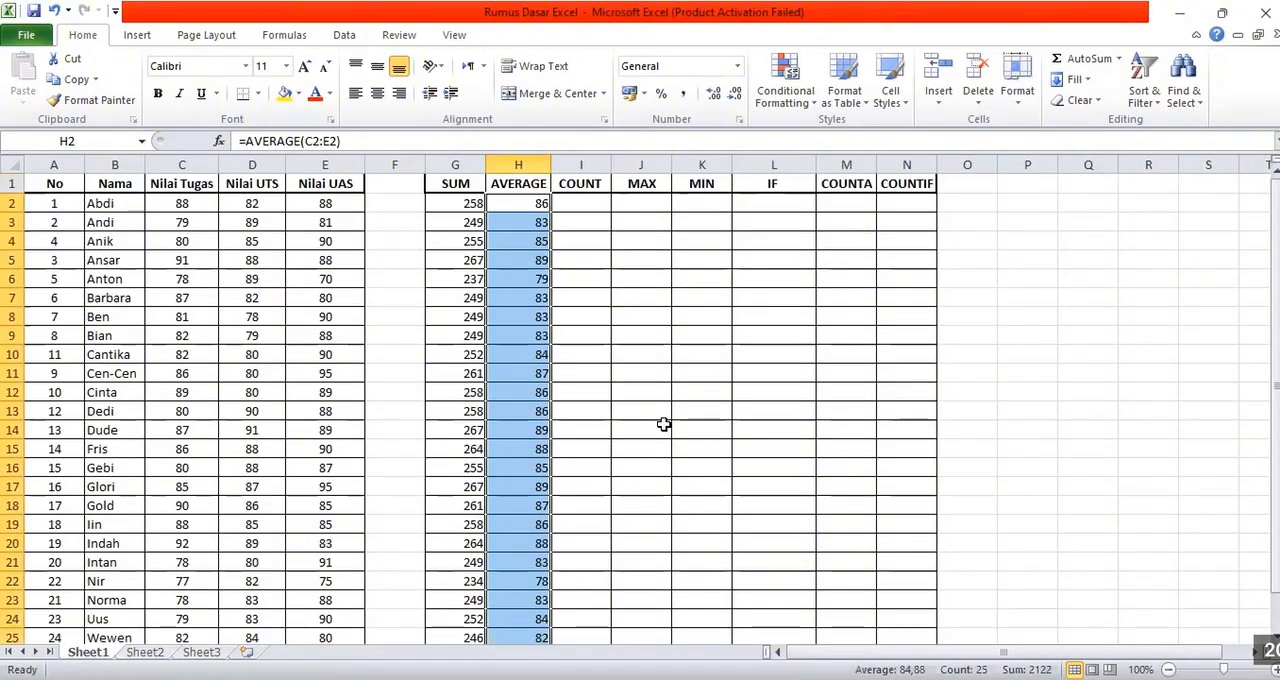
# Enter a COUNT formula over A2:A26 in cell I2 to count the numbered entries
pyautogui.click(578, 203)
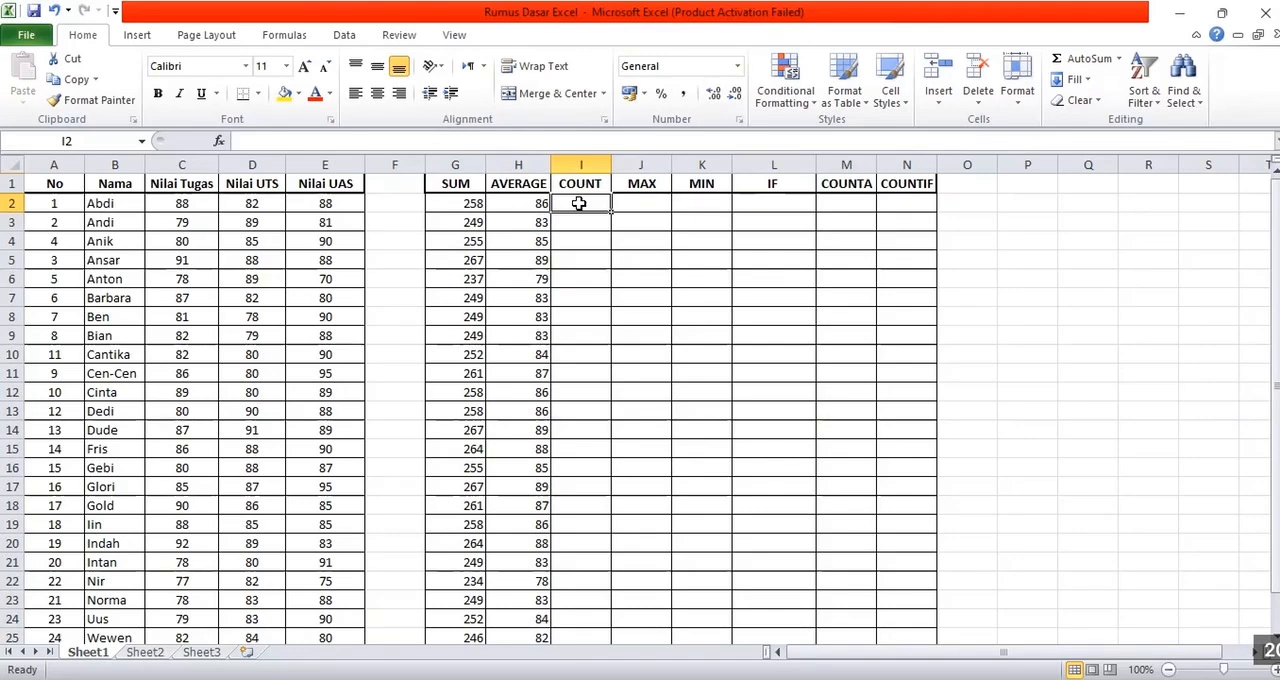
pyautogui.write('=')
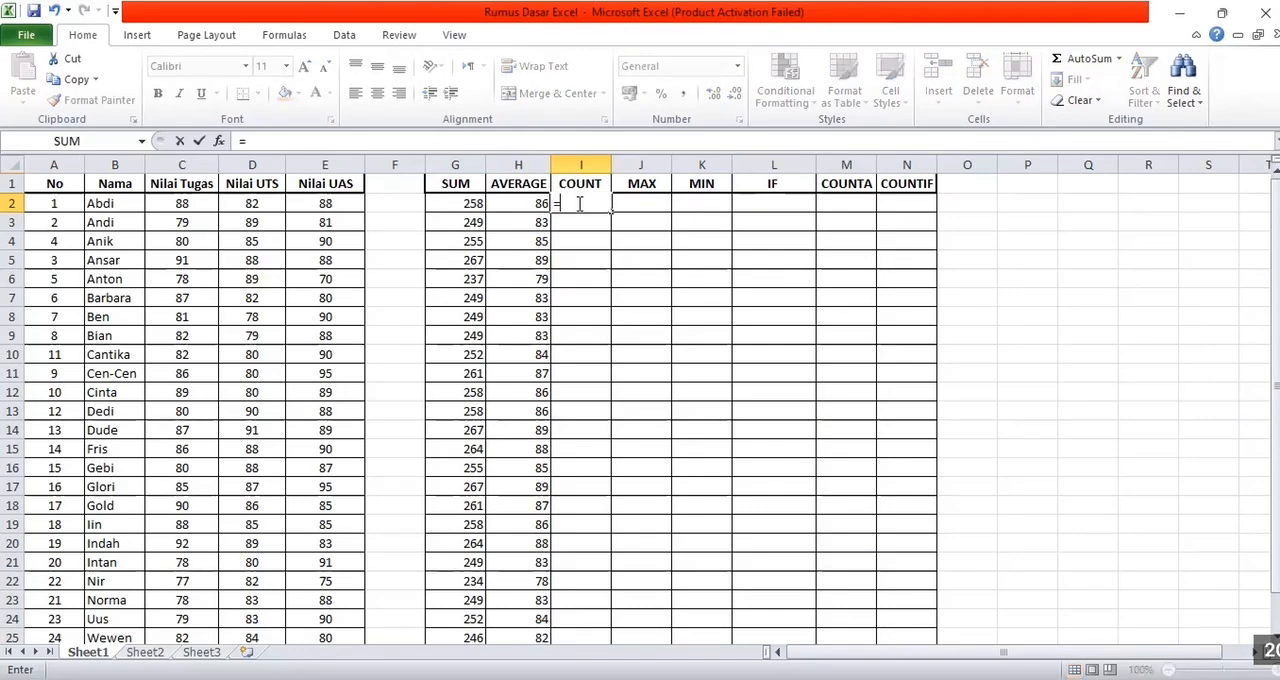
pyautogui.write('COU')
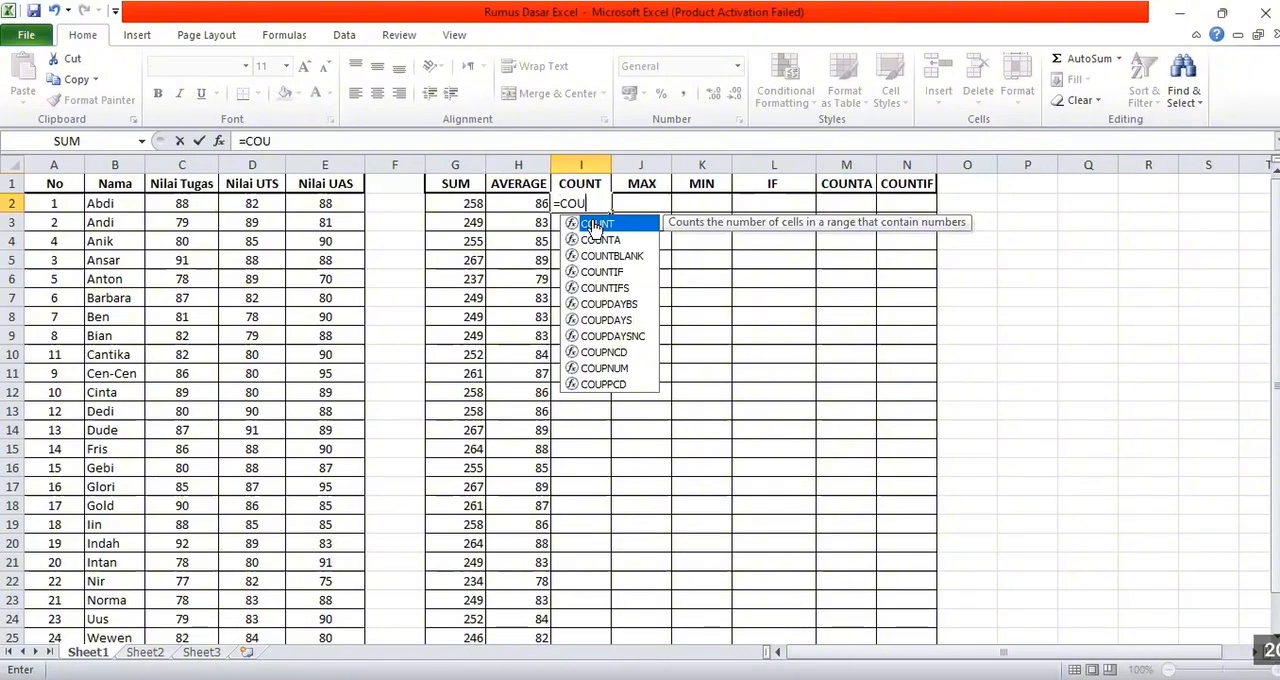
pyautogui.doubleClick(596, 224)
pyautogui.click(63, 206)
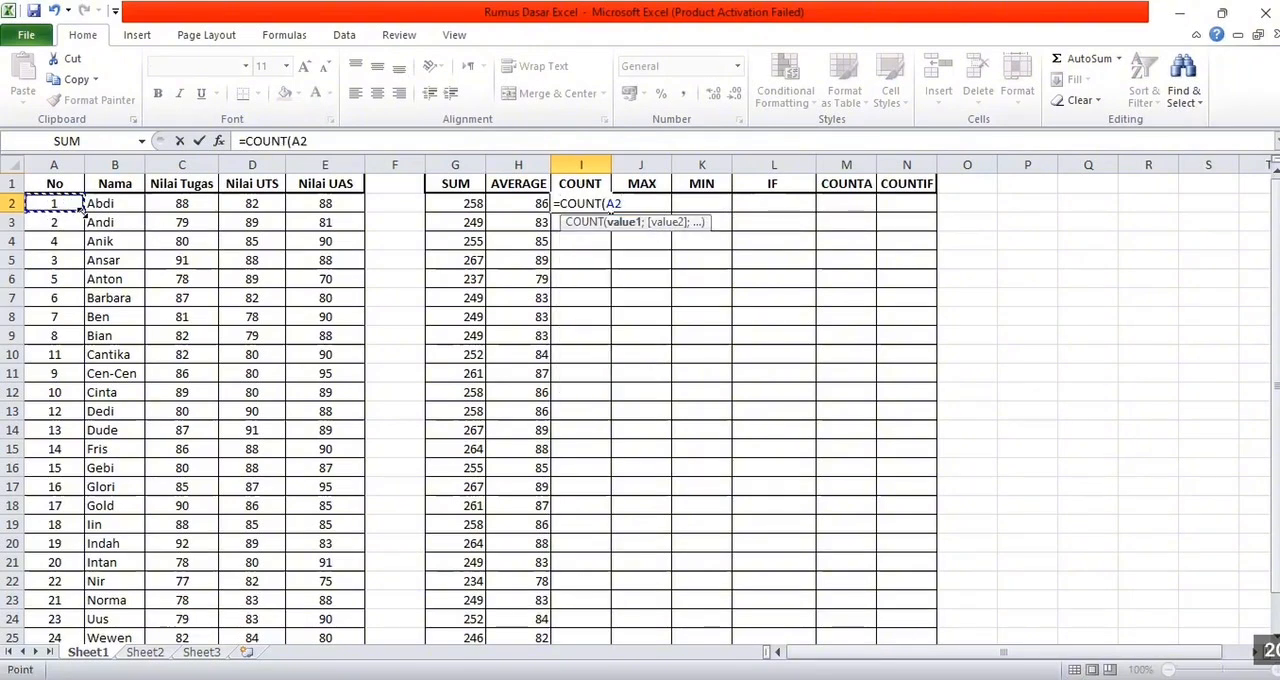
pyautogui.moveTo(80, 205); pyautogui.dragTo(82, 577)
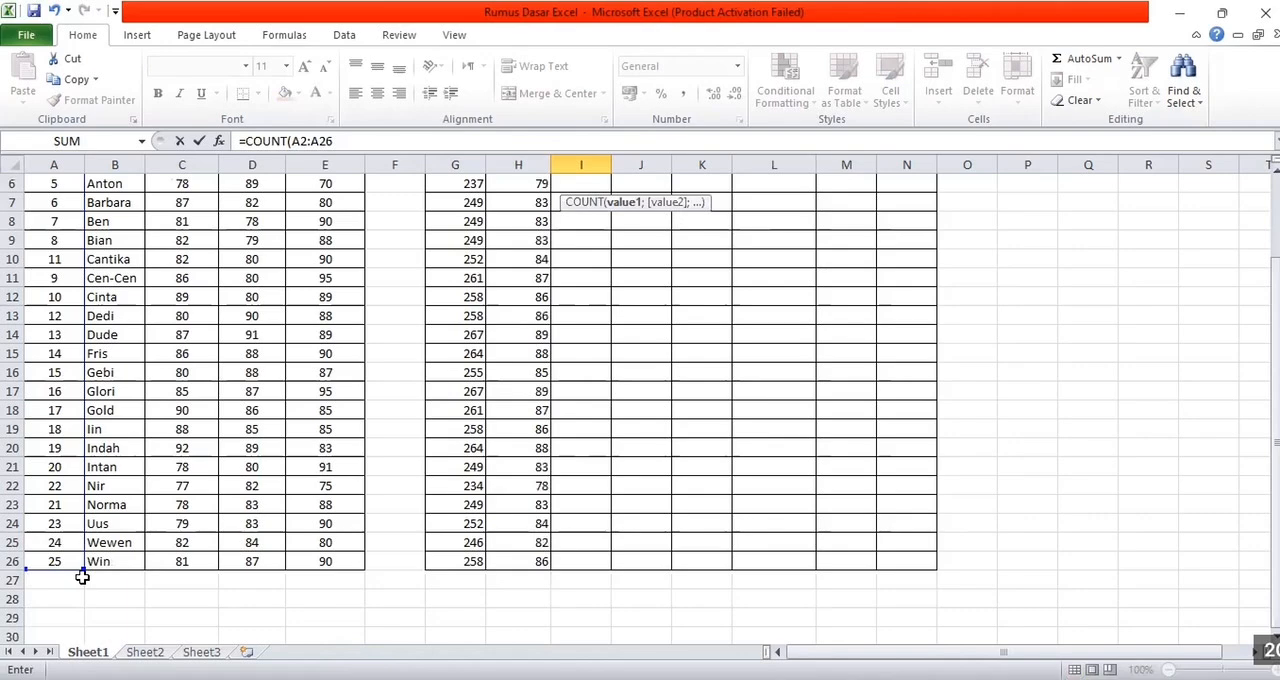
pyautogui.press('Return')
# Enter a MAX formula over C2:E2 in cell J2 to find the first student's highest score
pyautogui.scroll(1, 757, 366)
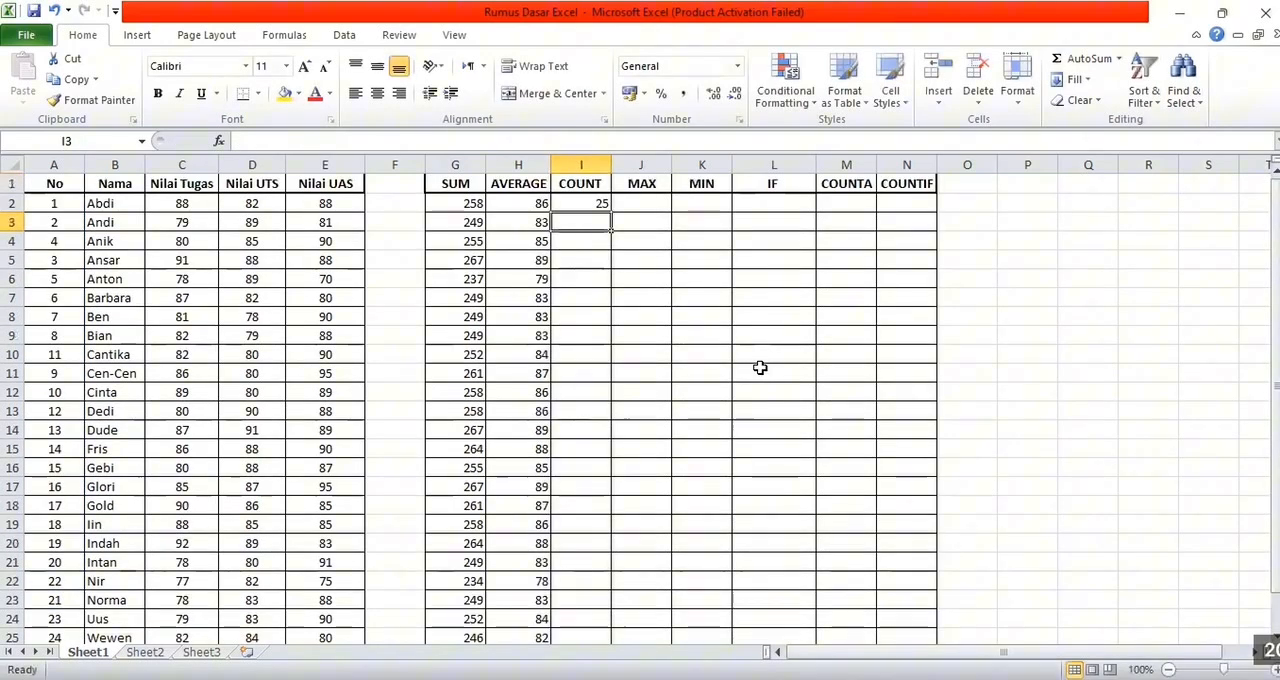
pyautogui.click(640, 205)
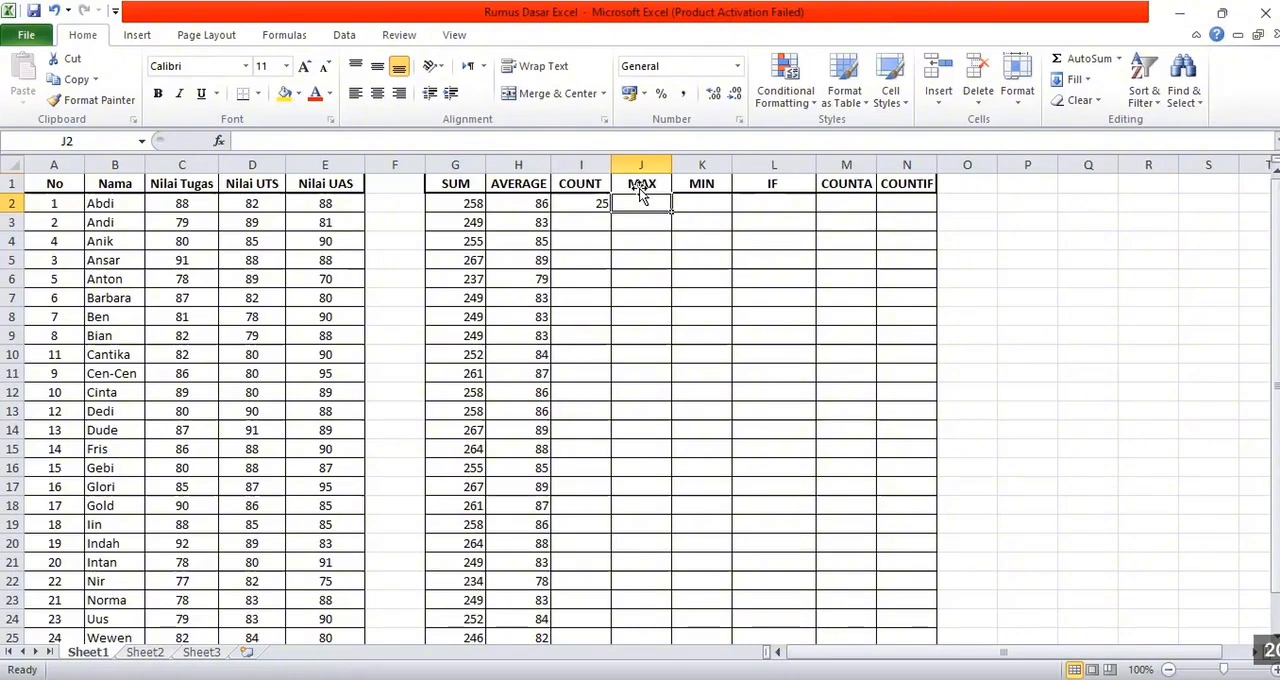
pyautogui.write('=')
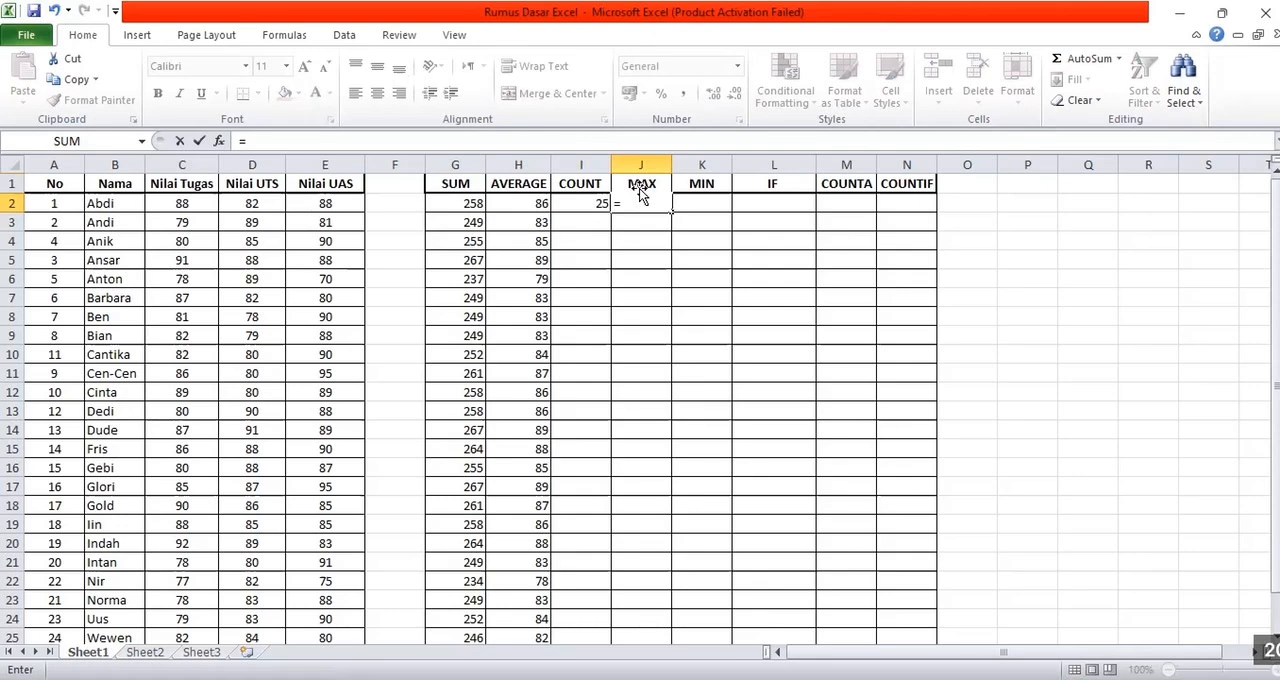
pyautogui.write('MAX')
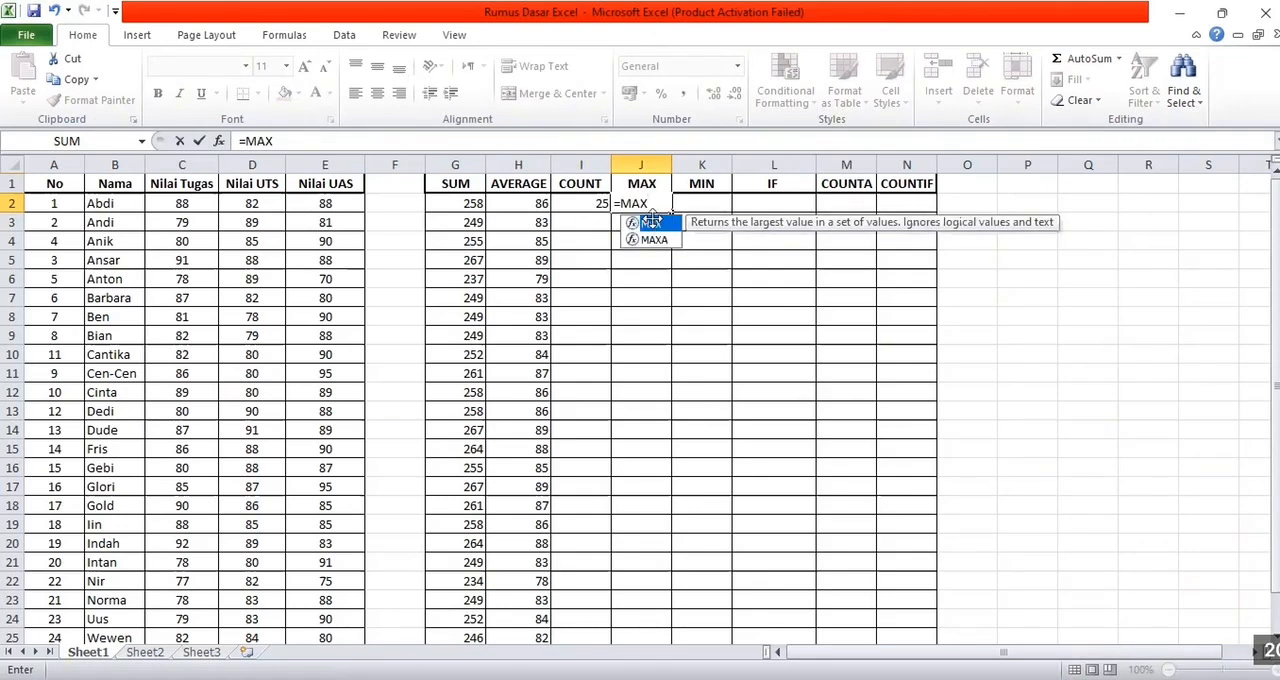
pyautogui.doubleClick(652, 223)
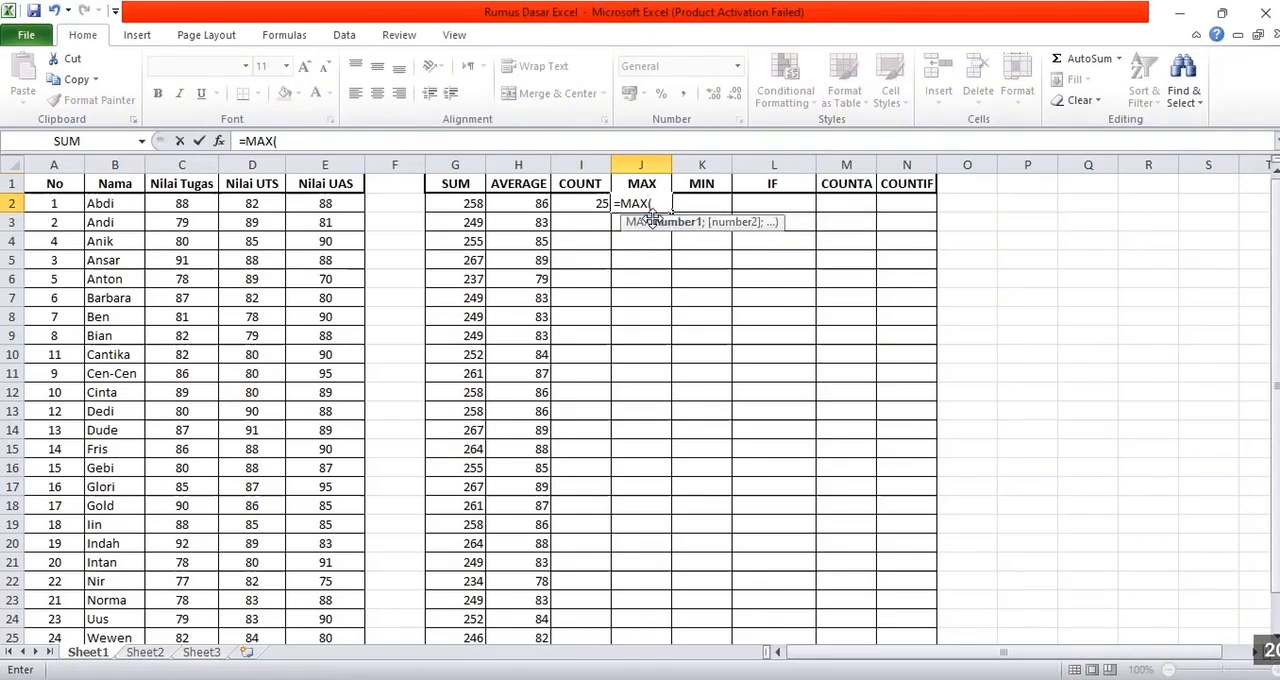
pyautogui.click(170, 203)
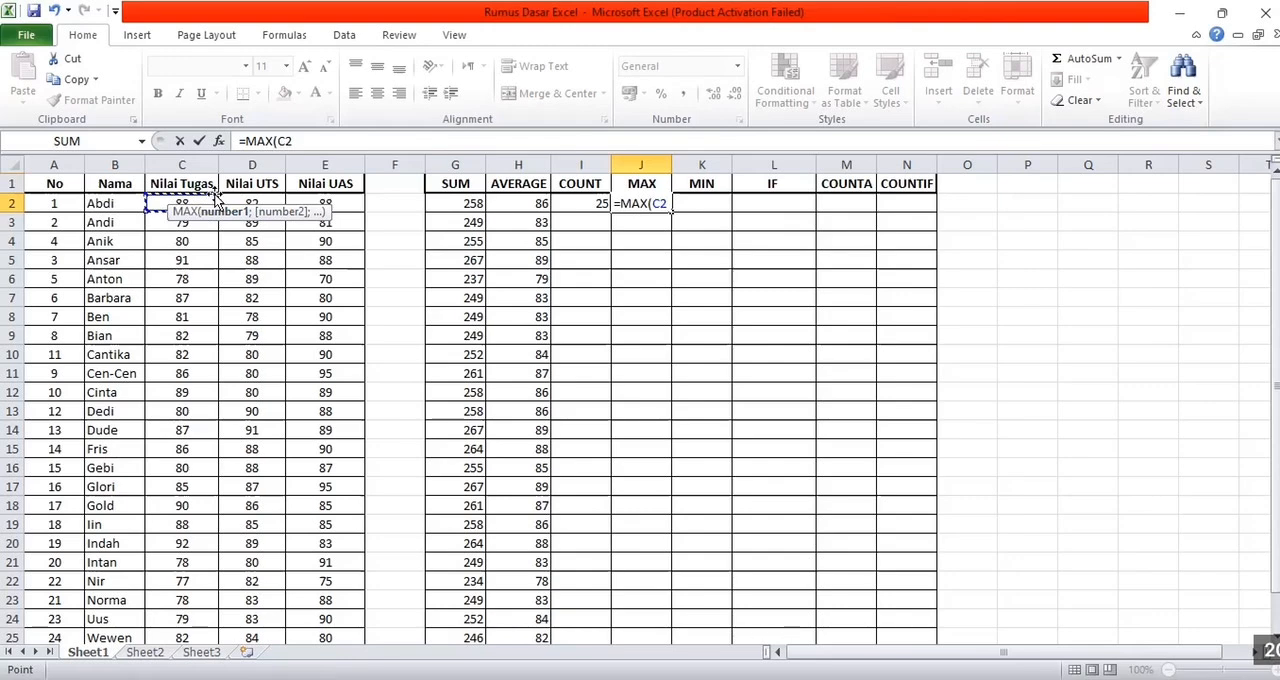
pyautogui.hotkey('ctrl', 'shift', 'Right')
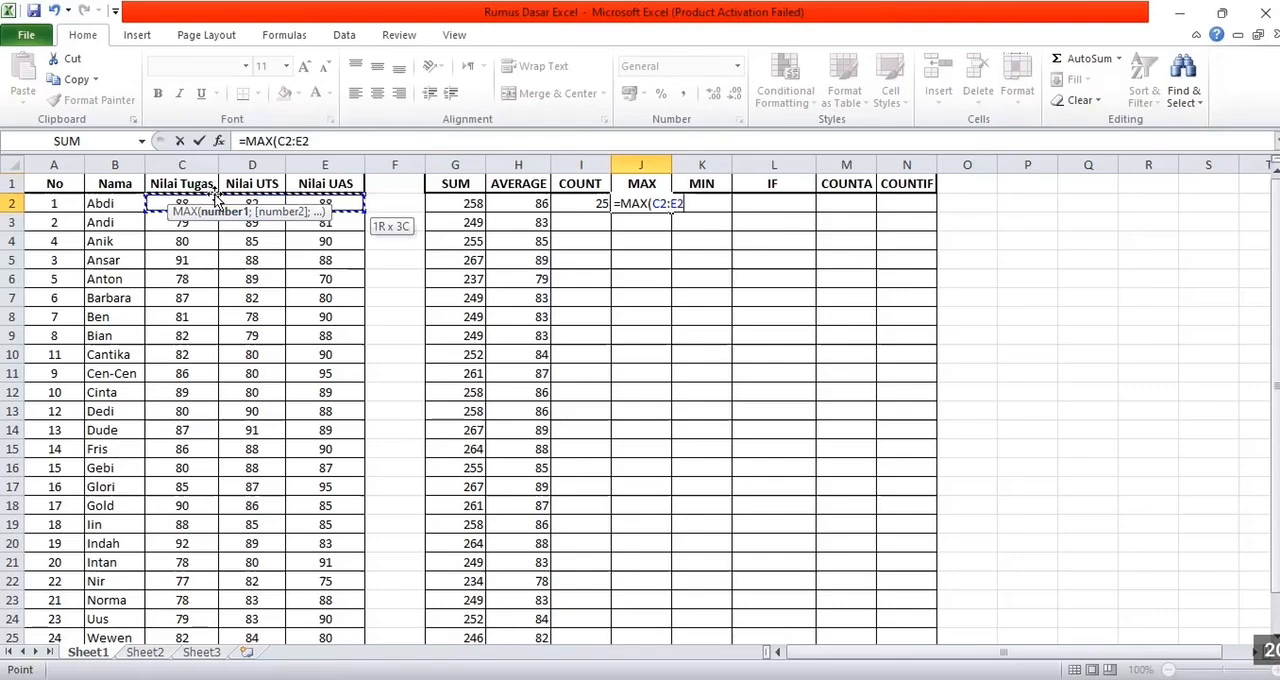
pyautogui.press('Return')
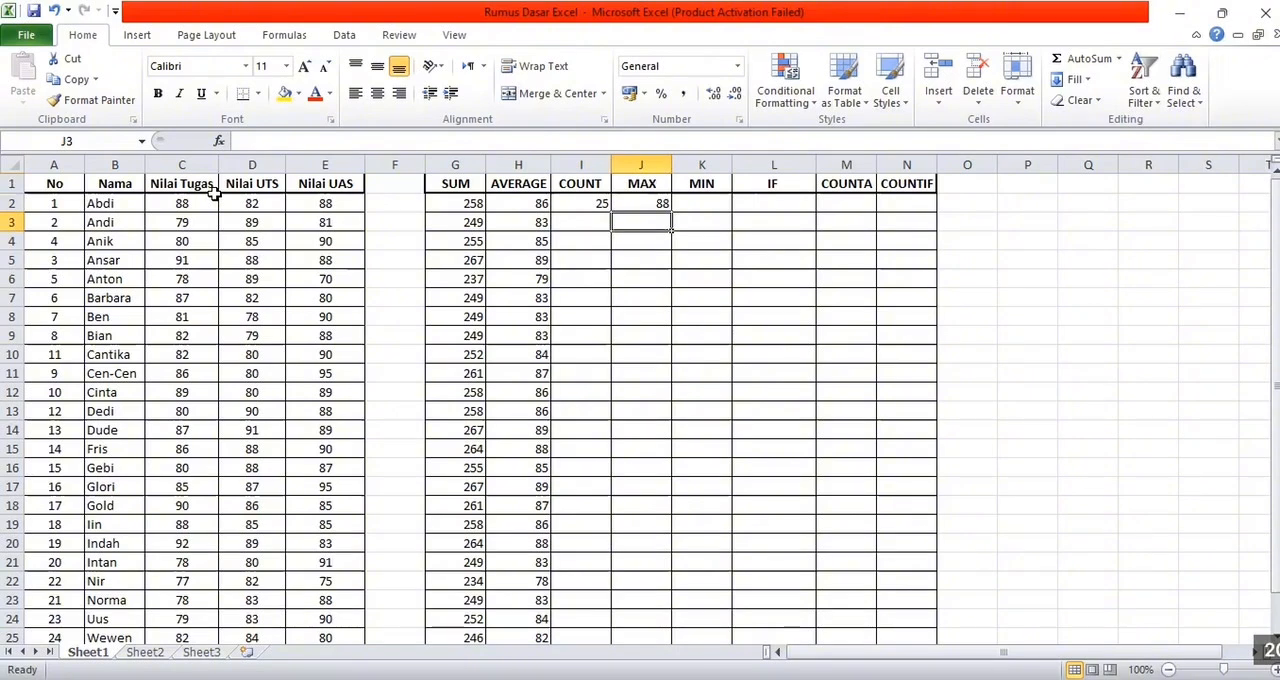
# Fill the MAX formula from J2 down to J26
pyautogui.click(655, 202)
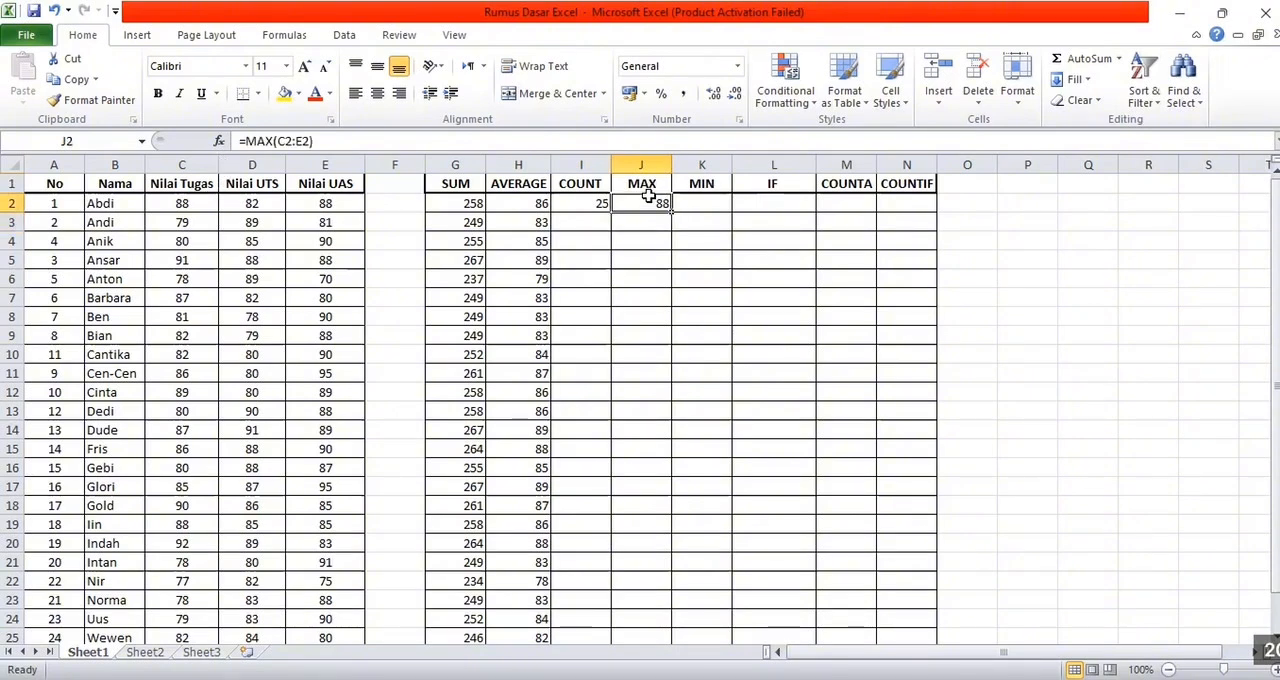
pyautogui.moveTo(667, 210); pyautogui.dragTo(684, 617)
pyautogui.click(667, 212)
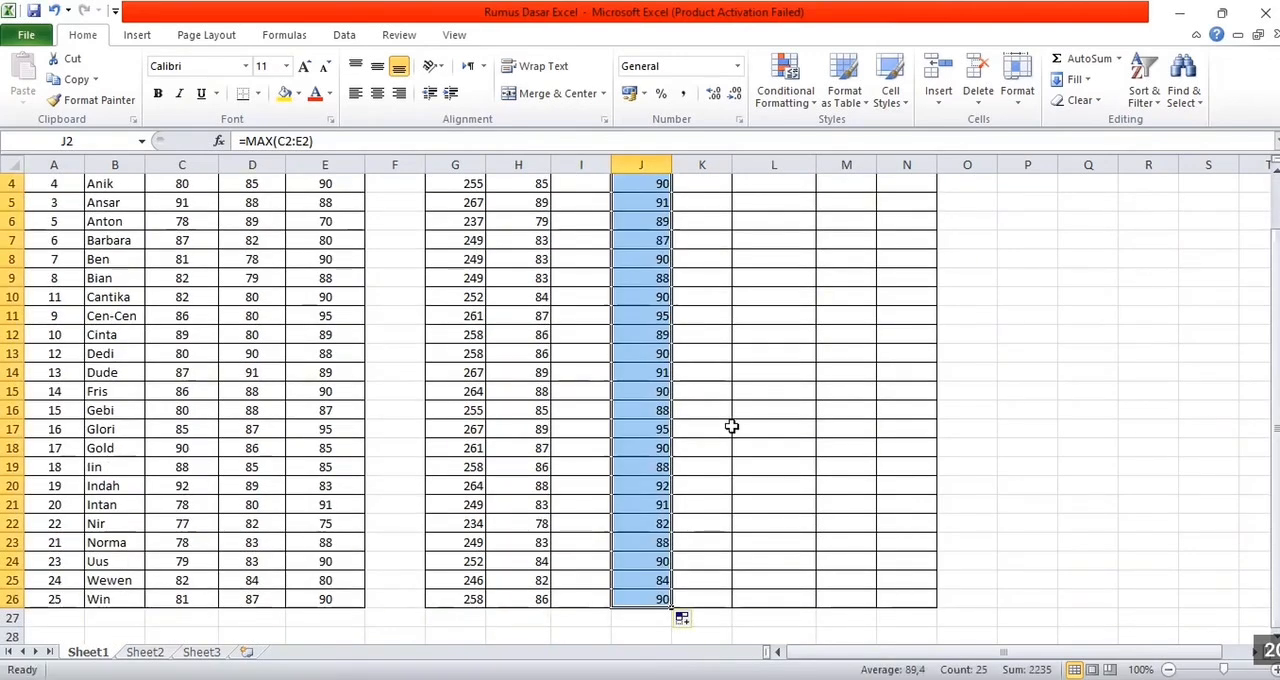
# Enter a MIN formula over C2:E2 in cell K2 and fill it down to K26
pyautogui.scroll(1, 734, 426)
pyautogui.click(710, 206)
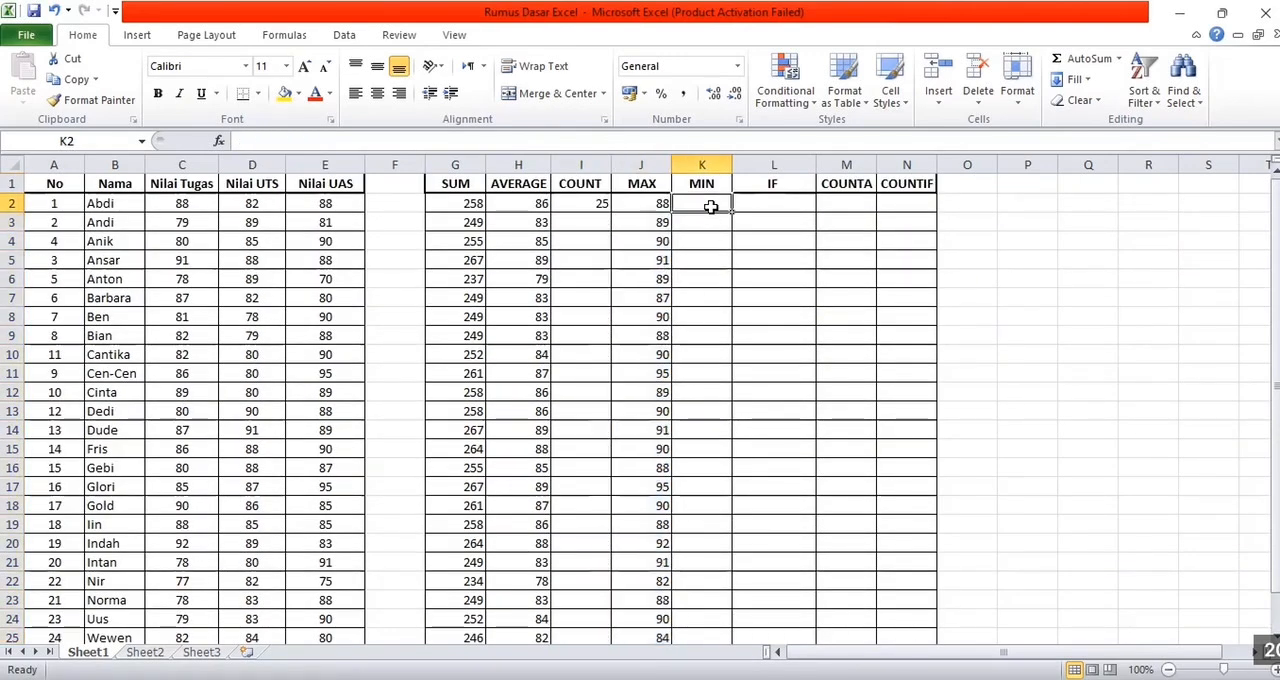
pyautogui.write('=')
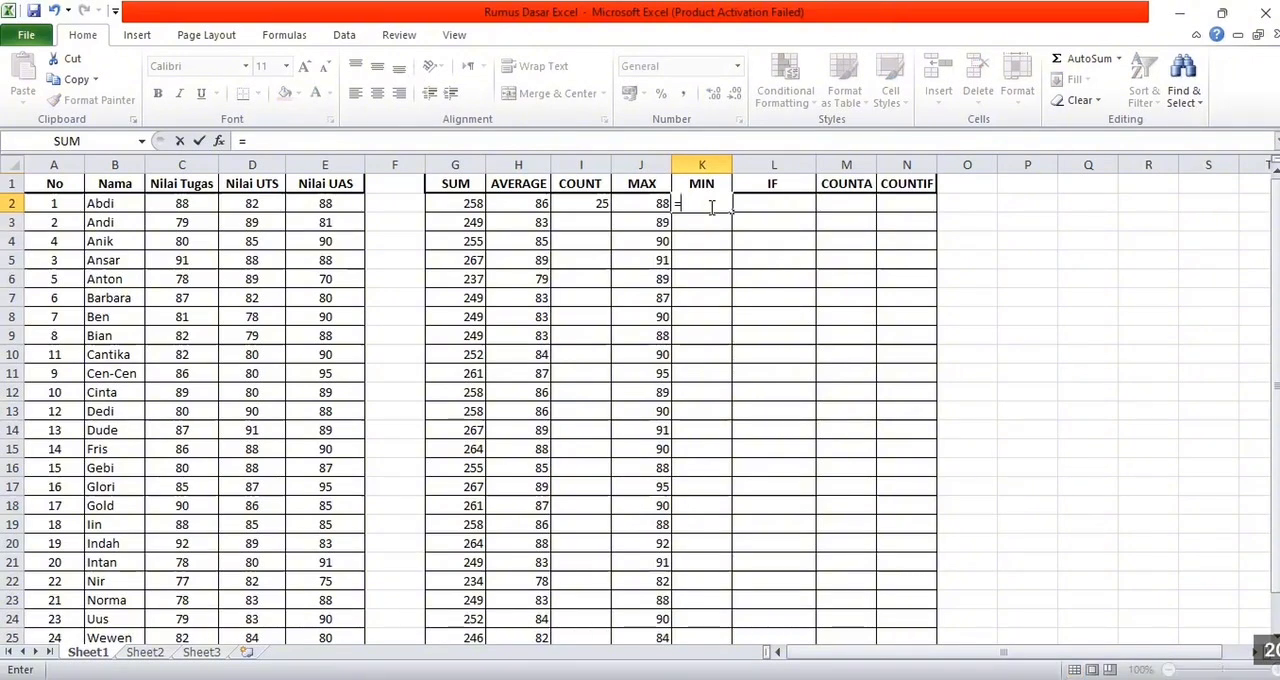
pyautogui.write('MIN(')
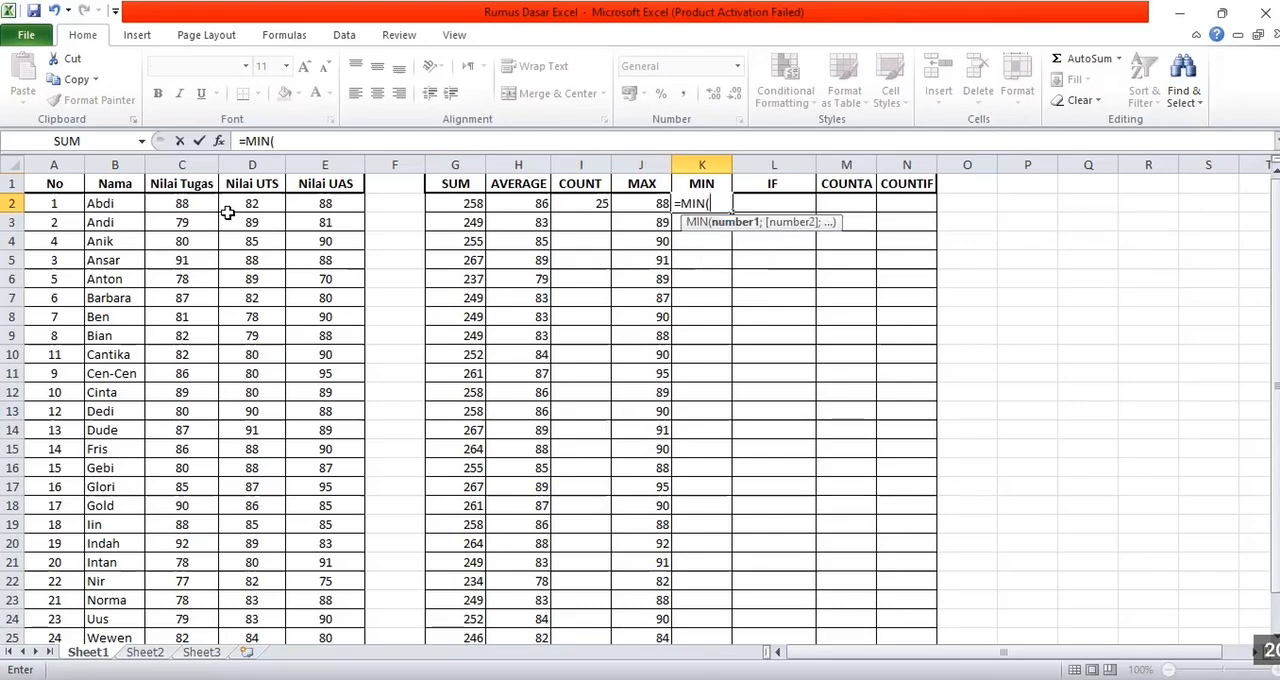
pyautogui.moveTo(214, 206); pyautogui.dragTo(352, 210)
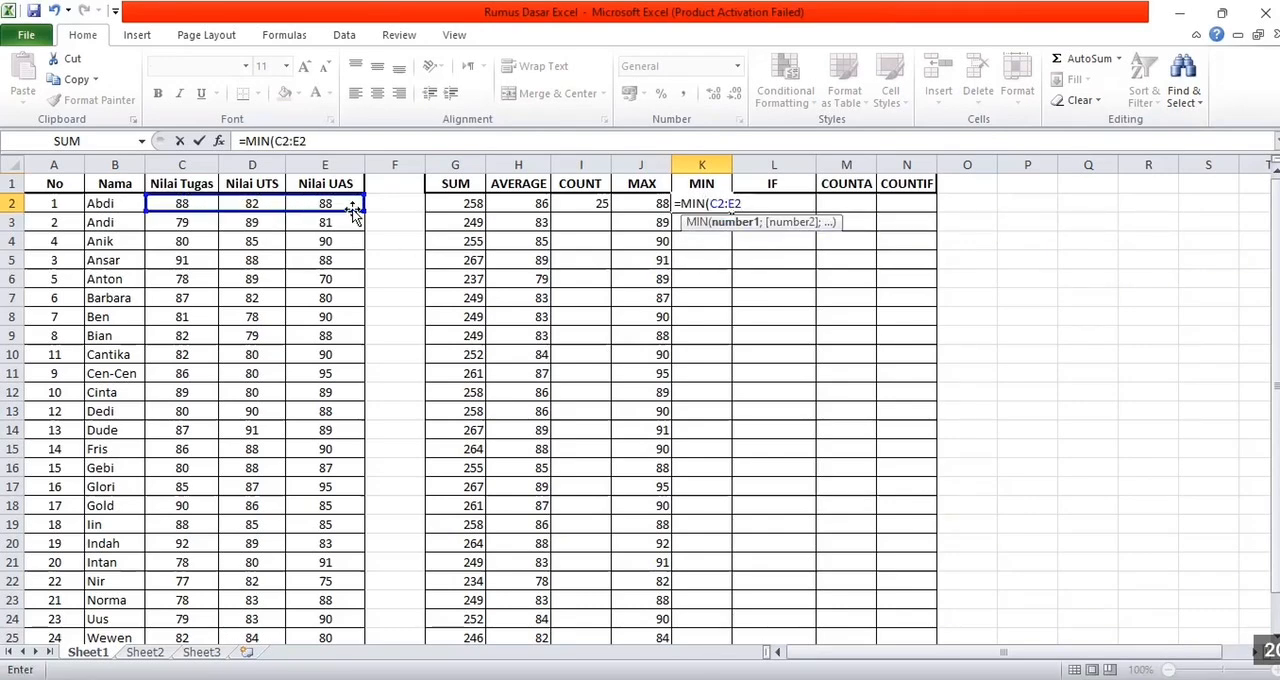
pyautogui.press('Return')
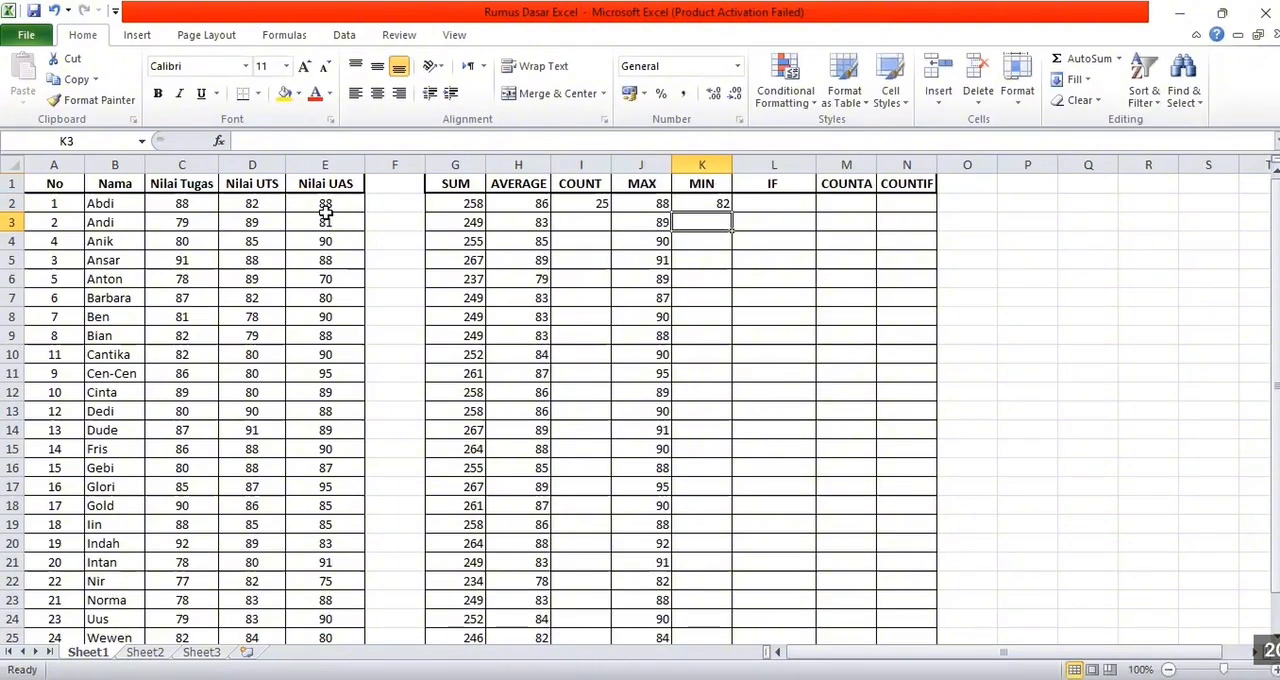
pyautogui.click(699, 205)
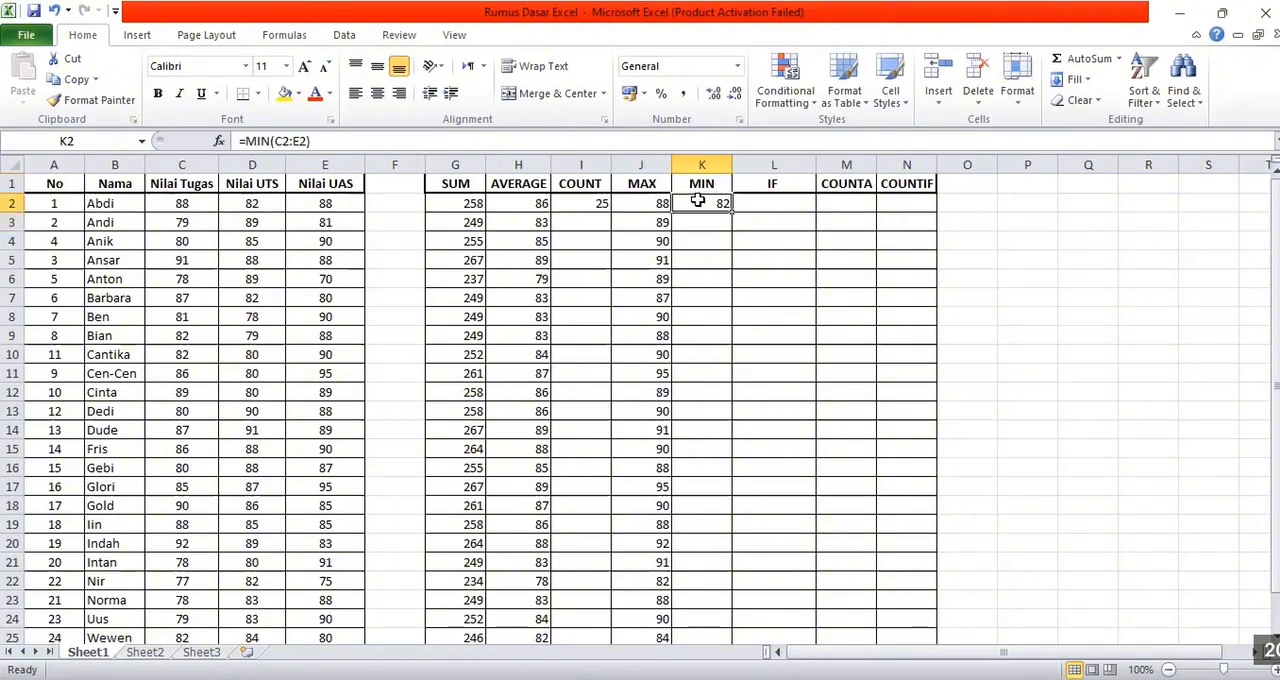
pyautogui.moveTo(731, 209); pyautogui.dragTo(736, 605)
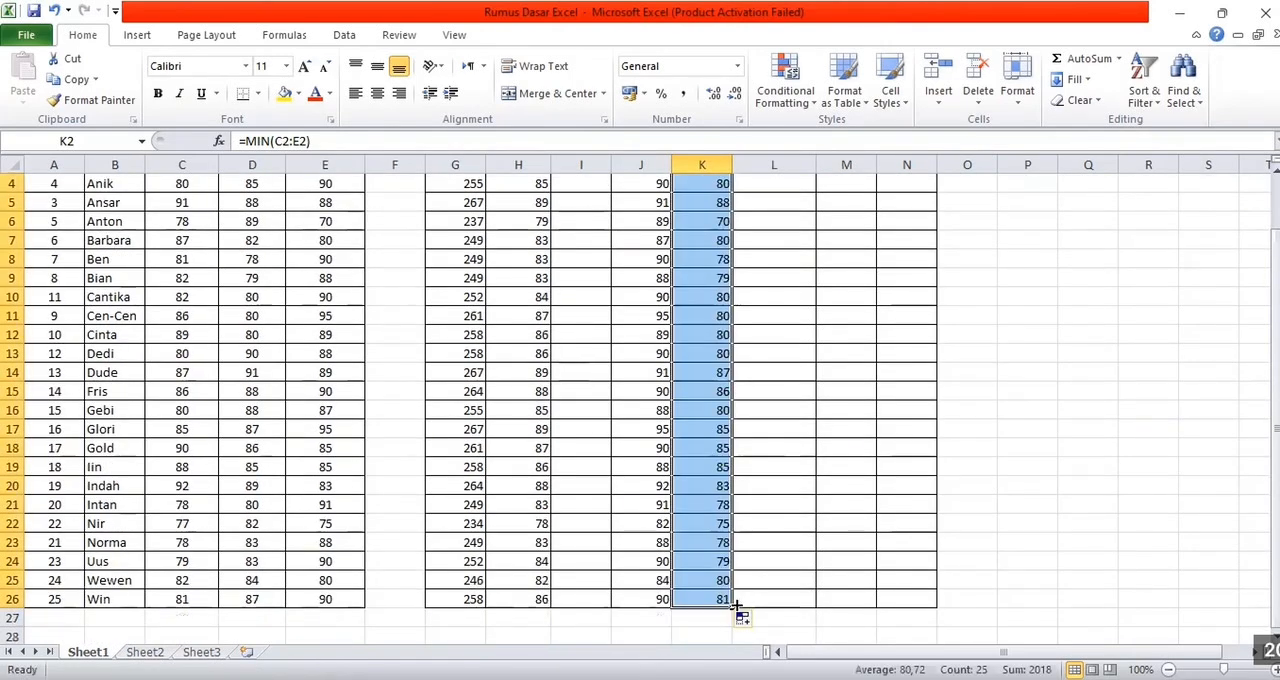
# Start an IF formula in cell L2 that tests whether the average in H2 is greater than 80
pyautogui.scroll(1, 817, 457)
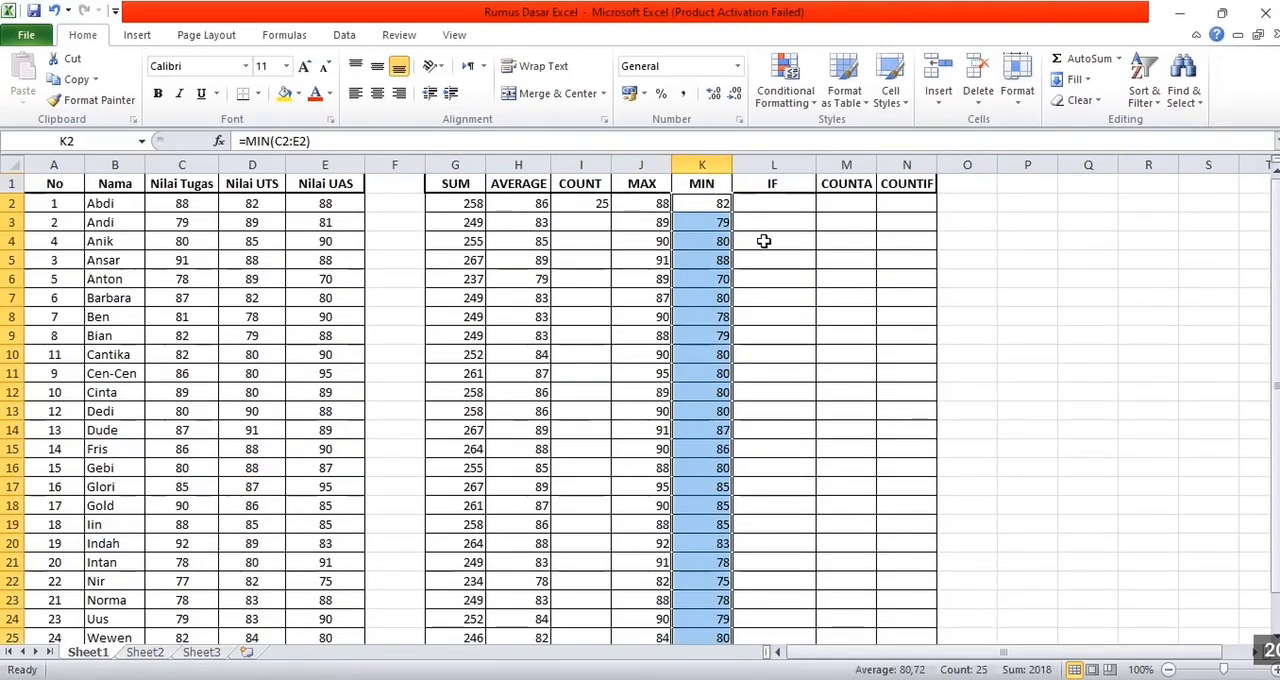
pyautogui.click(763, 203)
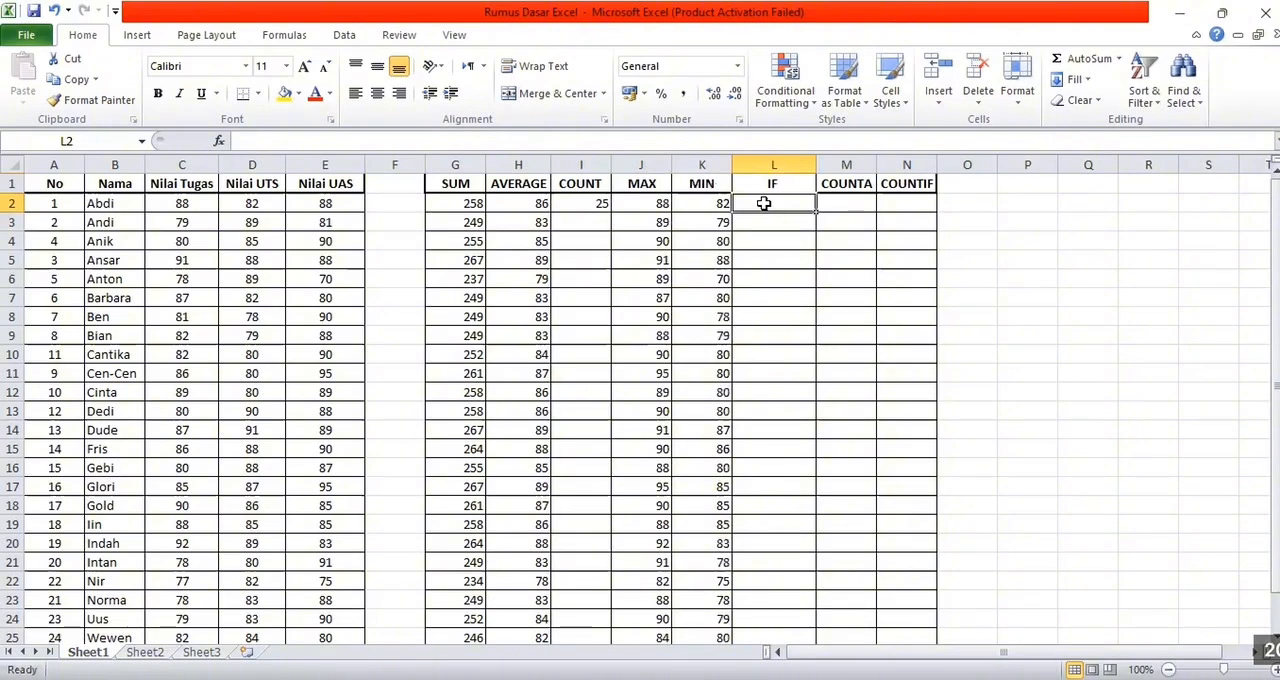
pyautogui.write('=')
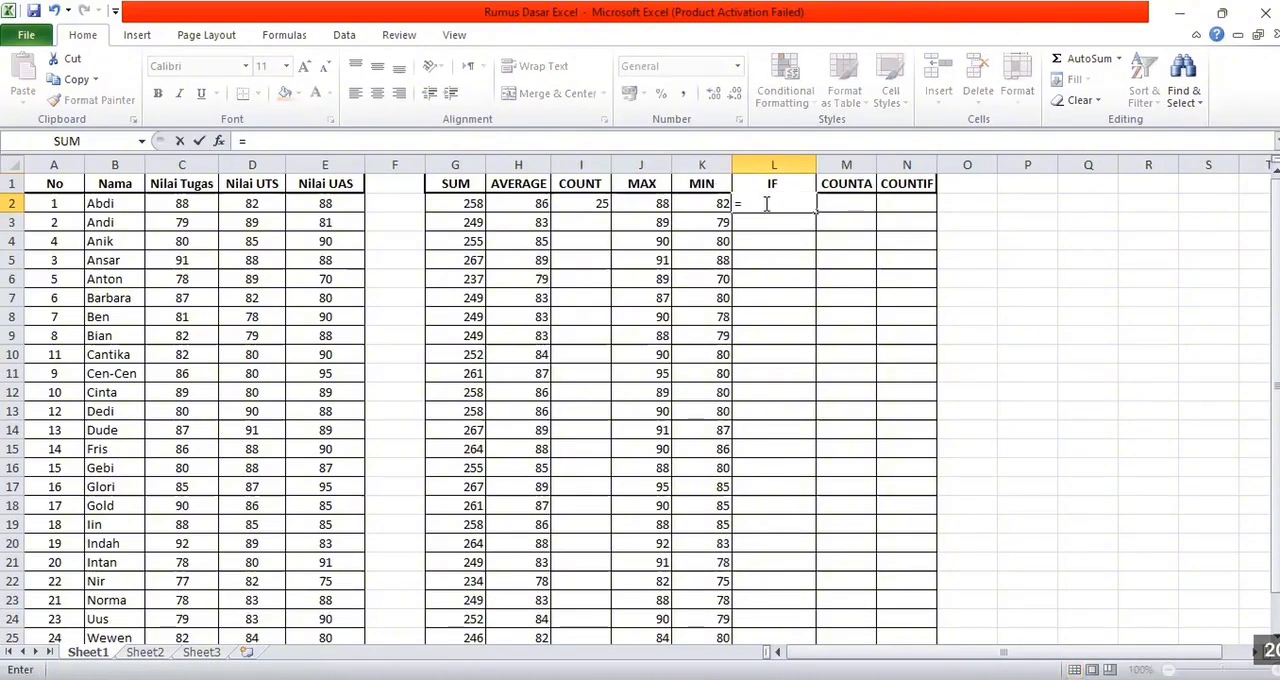
pyautogui.write('IF')
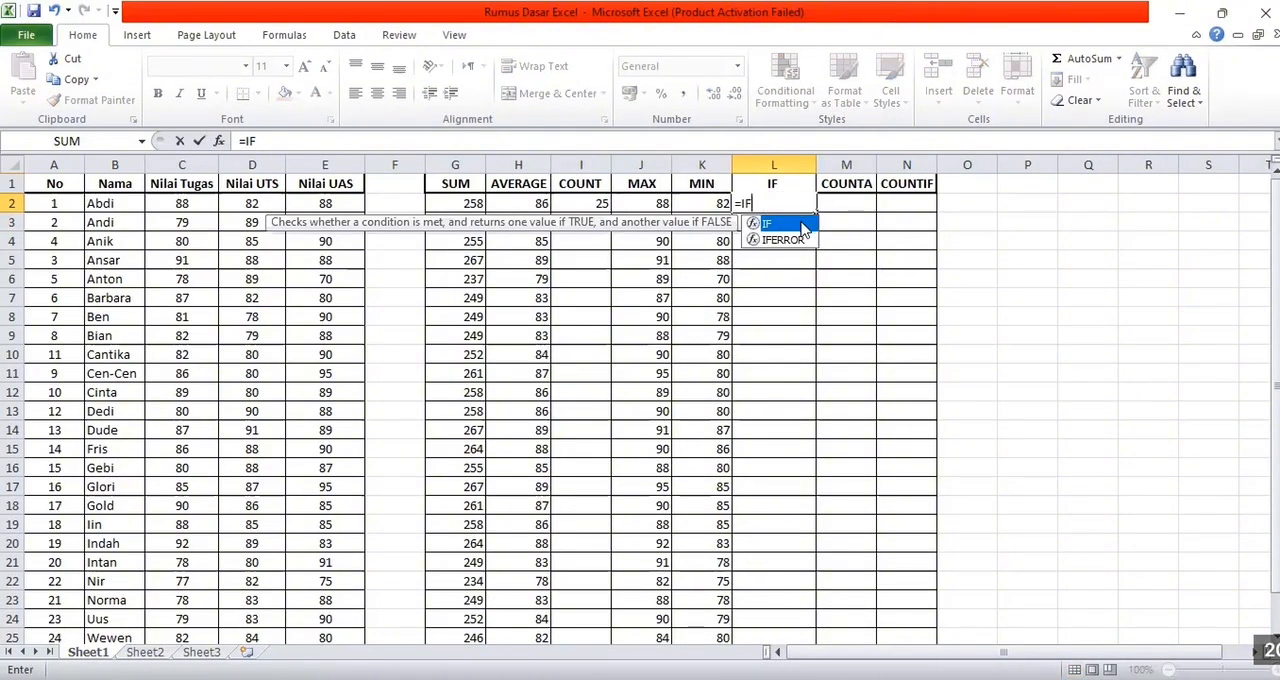
pyautogui.doubleClick(802, 224)
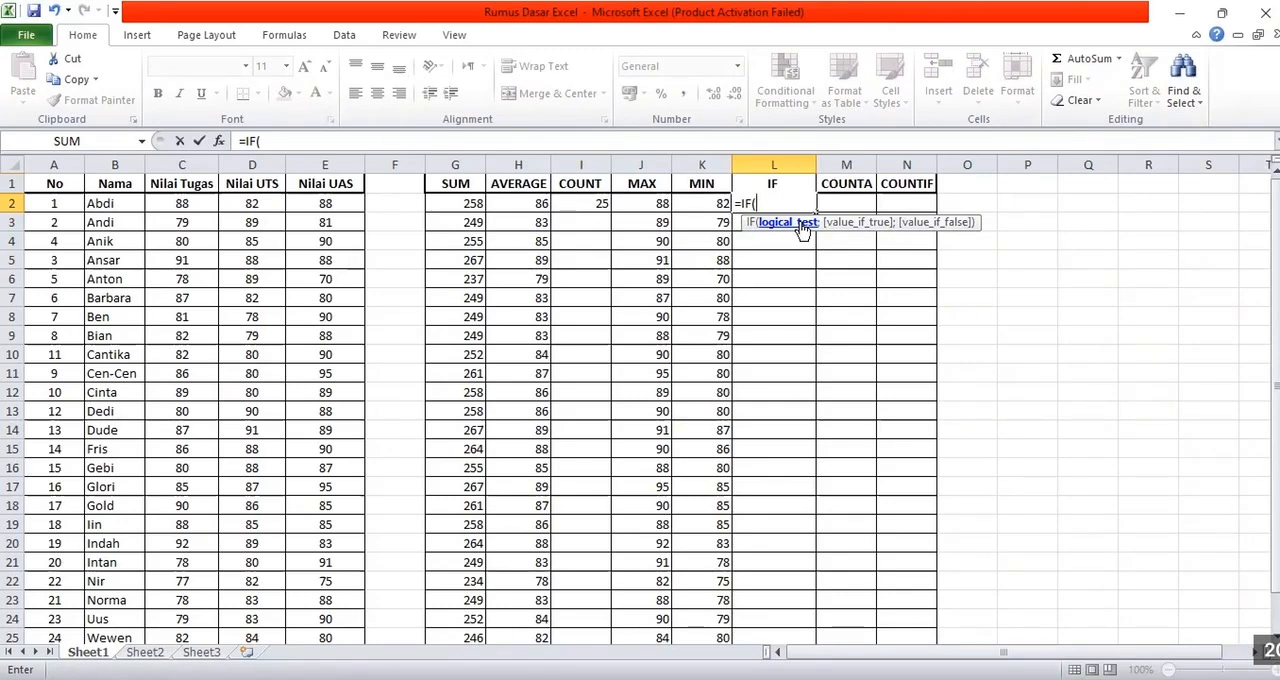
pyautogui.click(533, 203)
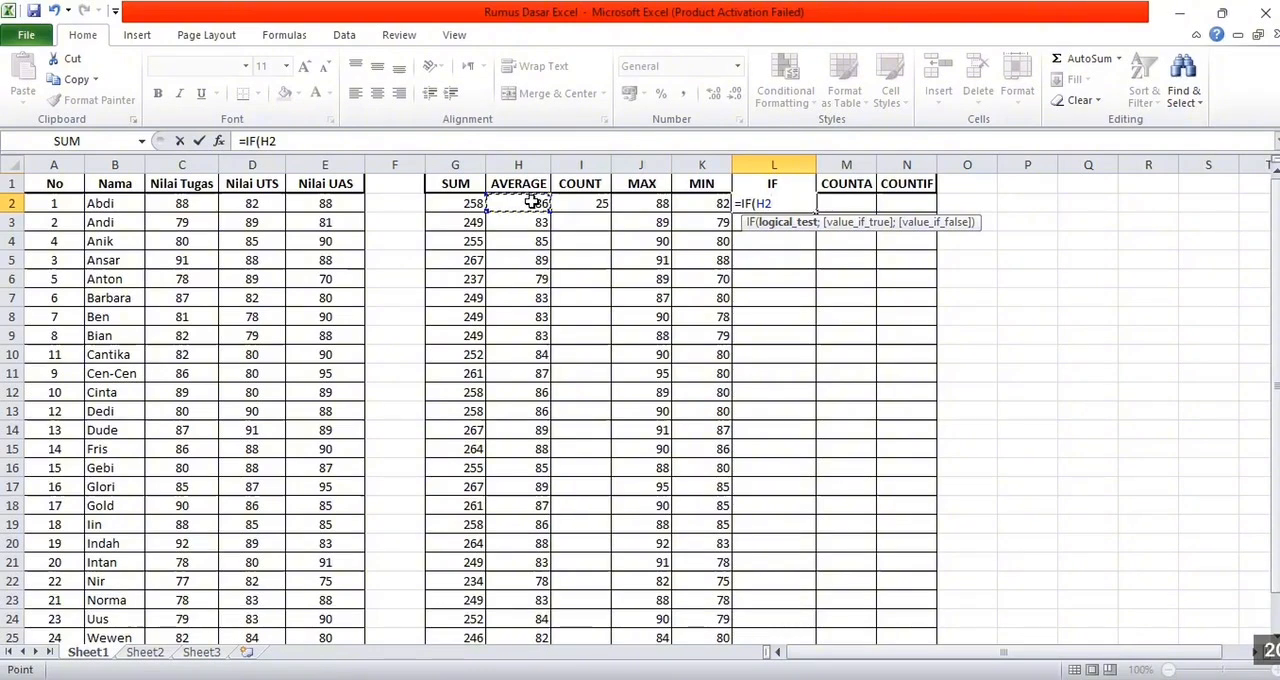
pyautogui.press('F8')
pyautogui.press('F8')
pyautogui.write('>80')
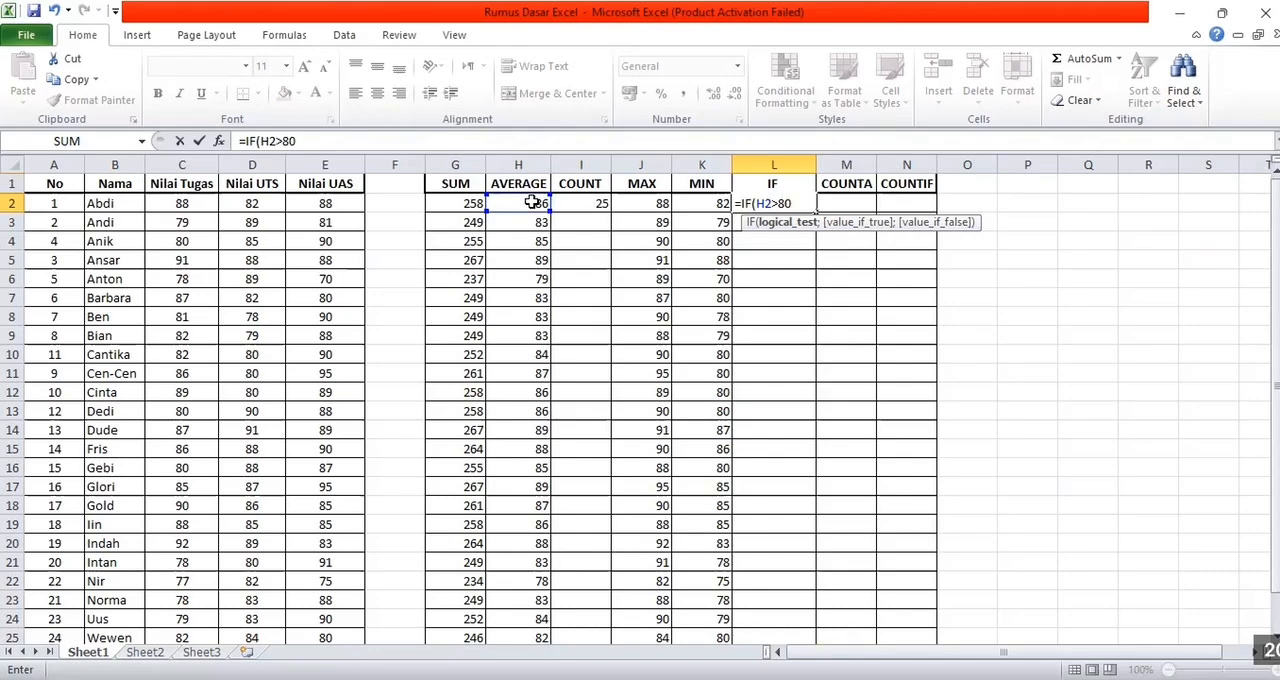
pyautogui.write(';')
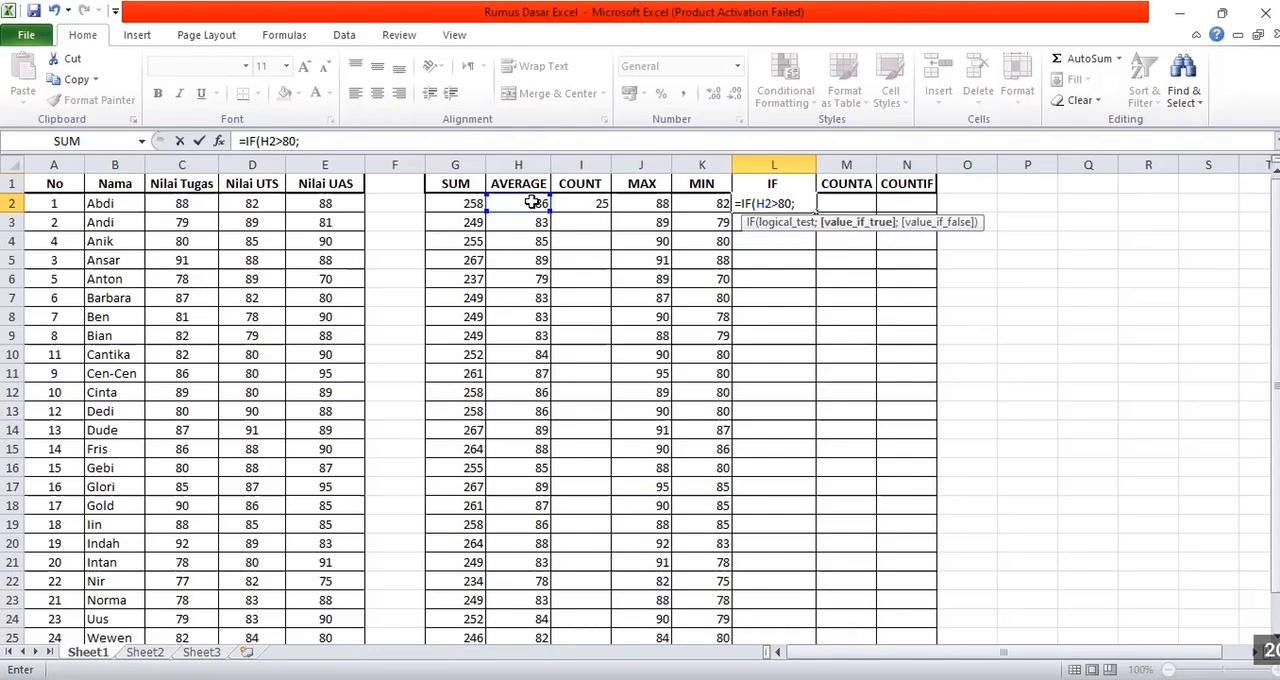
pyautogui.write('"lulu')
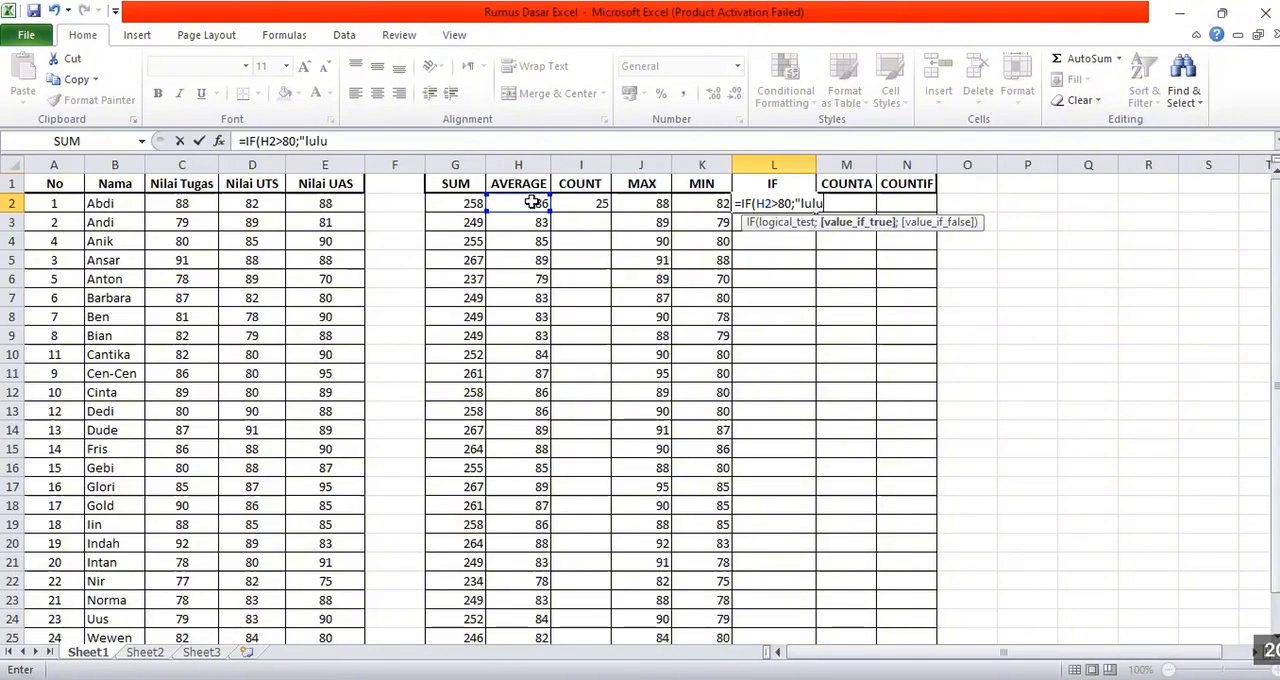
pyautogui.write('";')
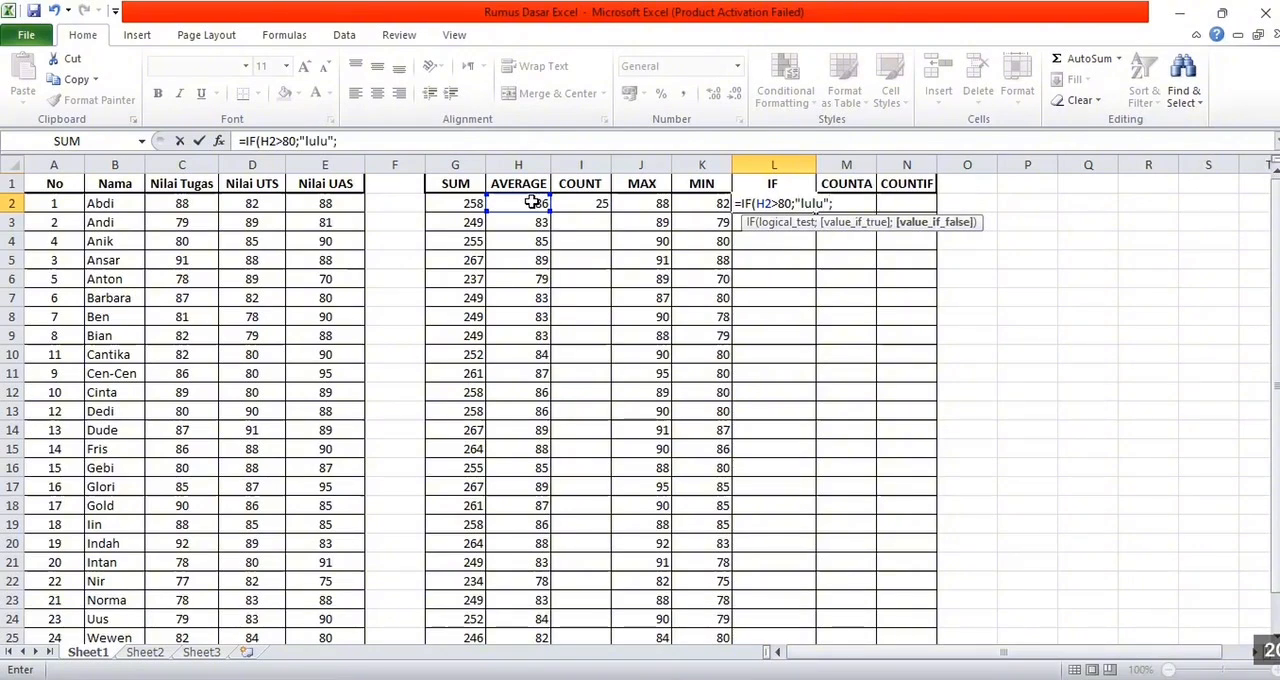
# Set the IF formula's value-if-true argument to the text "lulus"
pyautogui.press('Left')
pyautogui.press('Left')
pyautogui.press('Left')
pyautogui.click(532, 203)
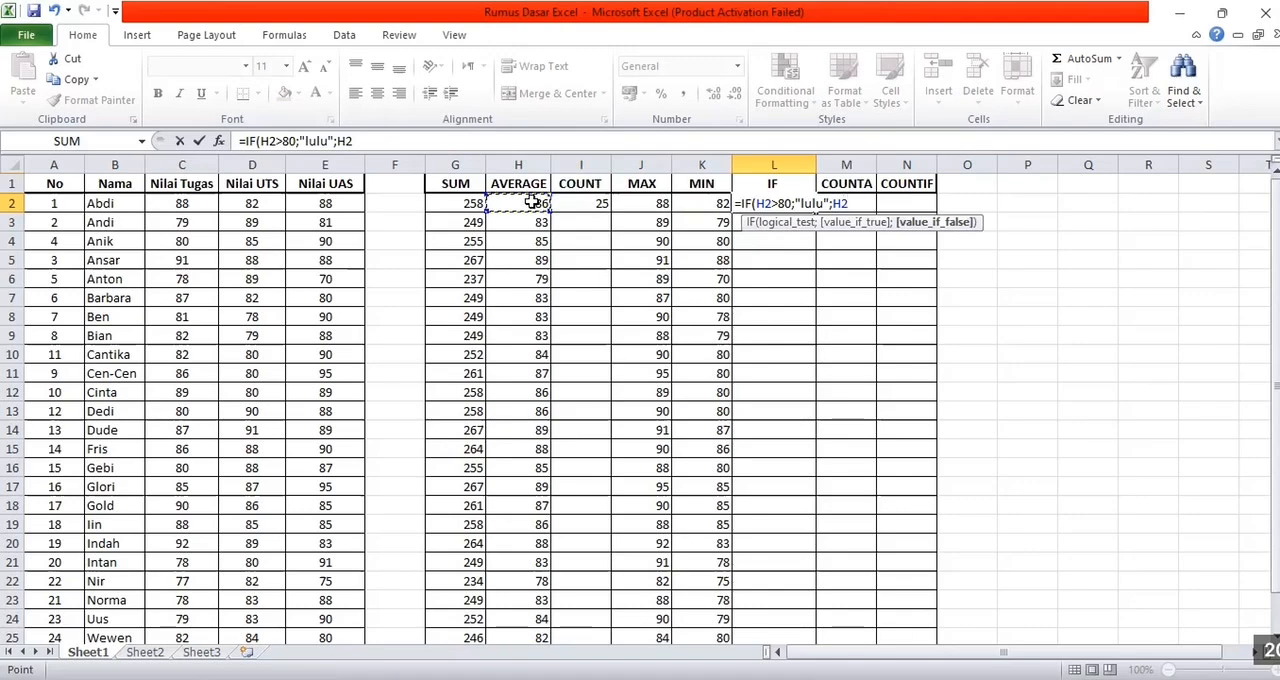
pyautogui.write('s')
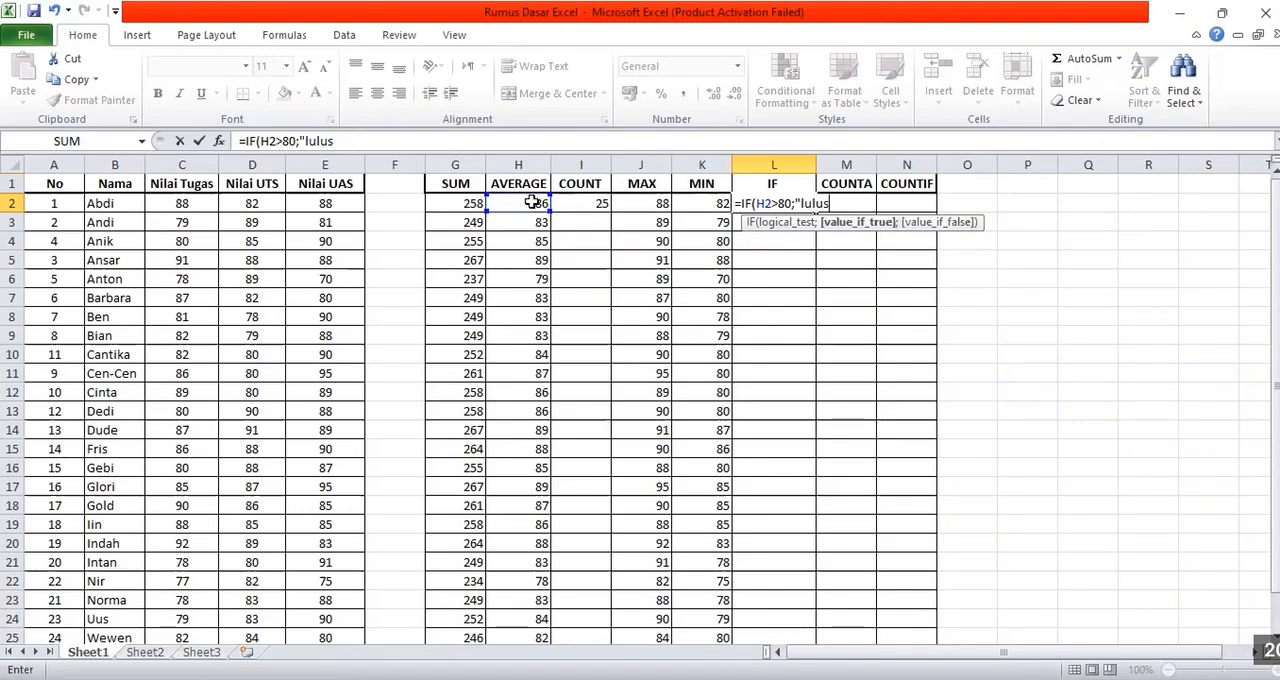
pyautogui.write('";"t')
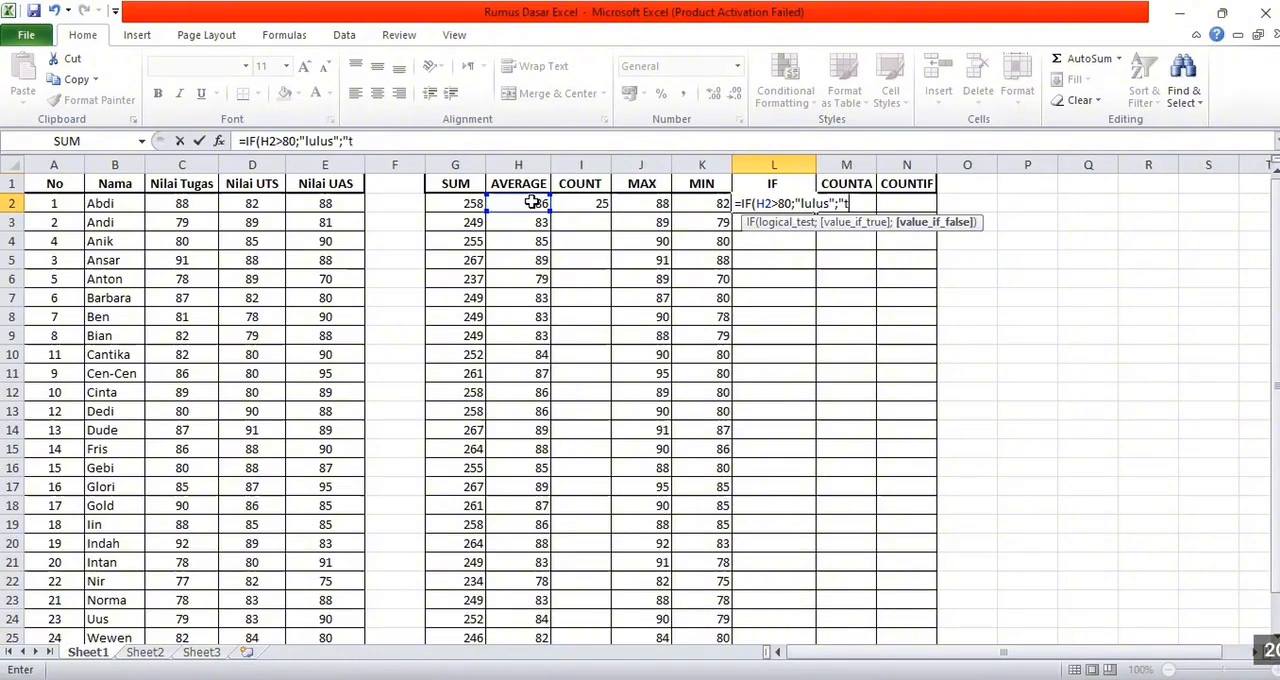
pyautogui.write('idak lul')
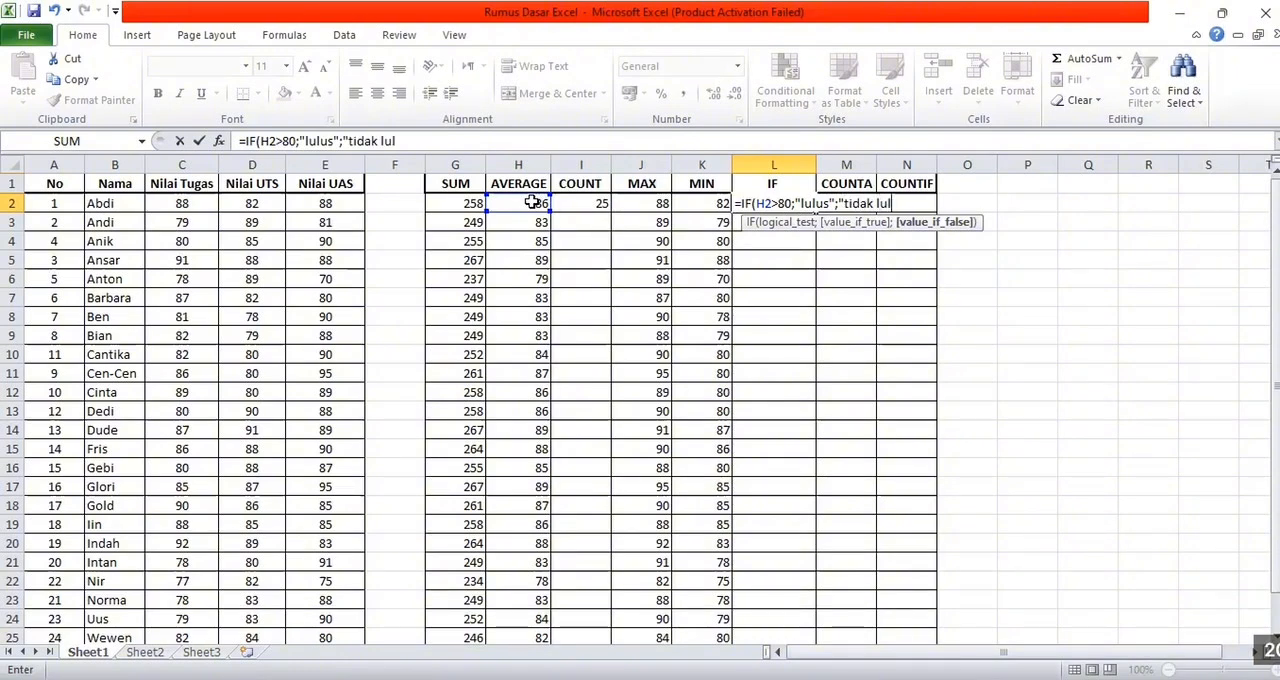
pyautogui.write('us"0')
# Set the value-if-false argument to "tidak lulus" and complete the IF formula in L2
pyautogui.press('BackSpace')
pyautogui.write(')')
pyautogui.press('Return')
# Fill the IF formula from L2 down to L26
pyautogui.click(774, 199)
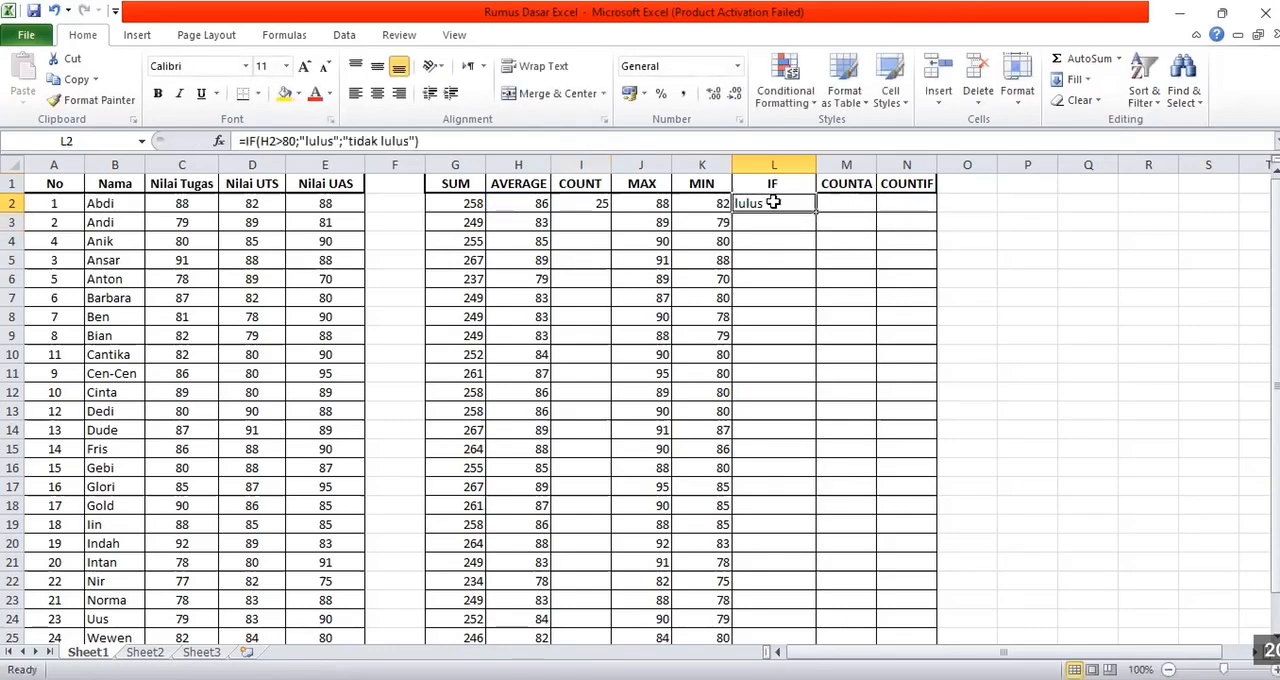
pyautogui.moveTo(817, 211); pyautogui.dragTo(809, 611)
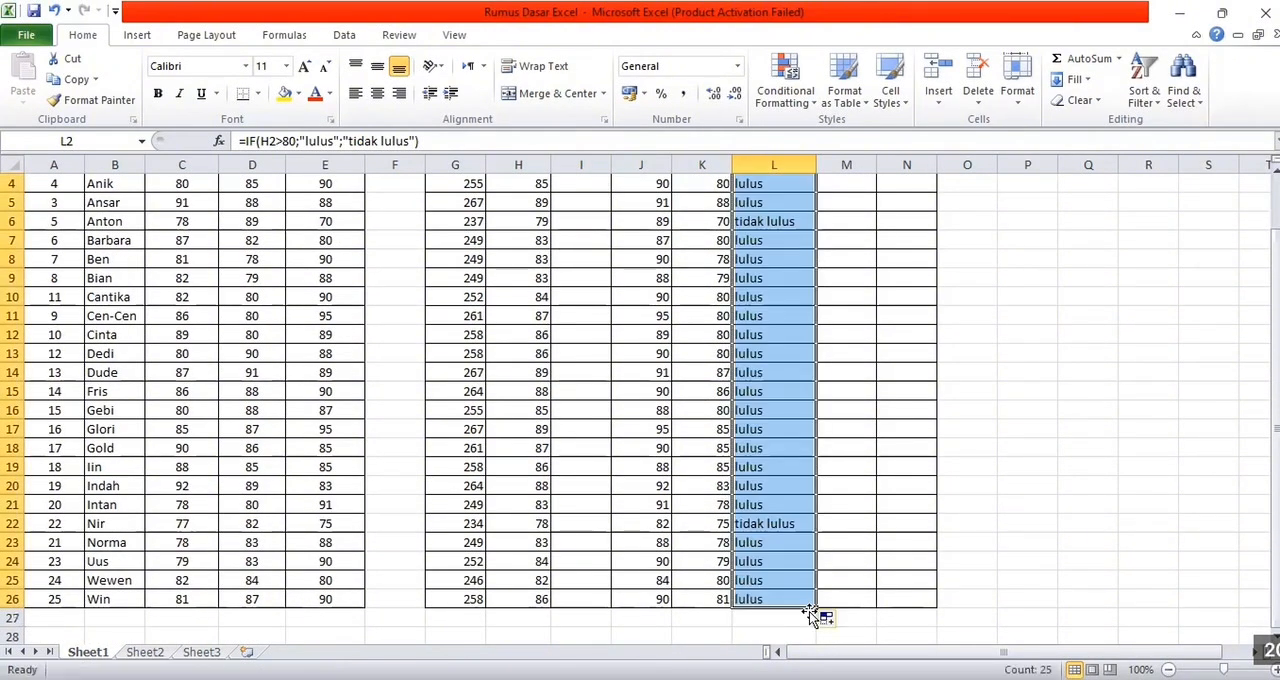
pyautogui.scroll(1, 807, 551)
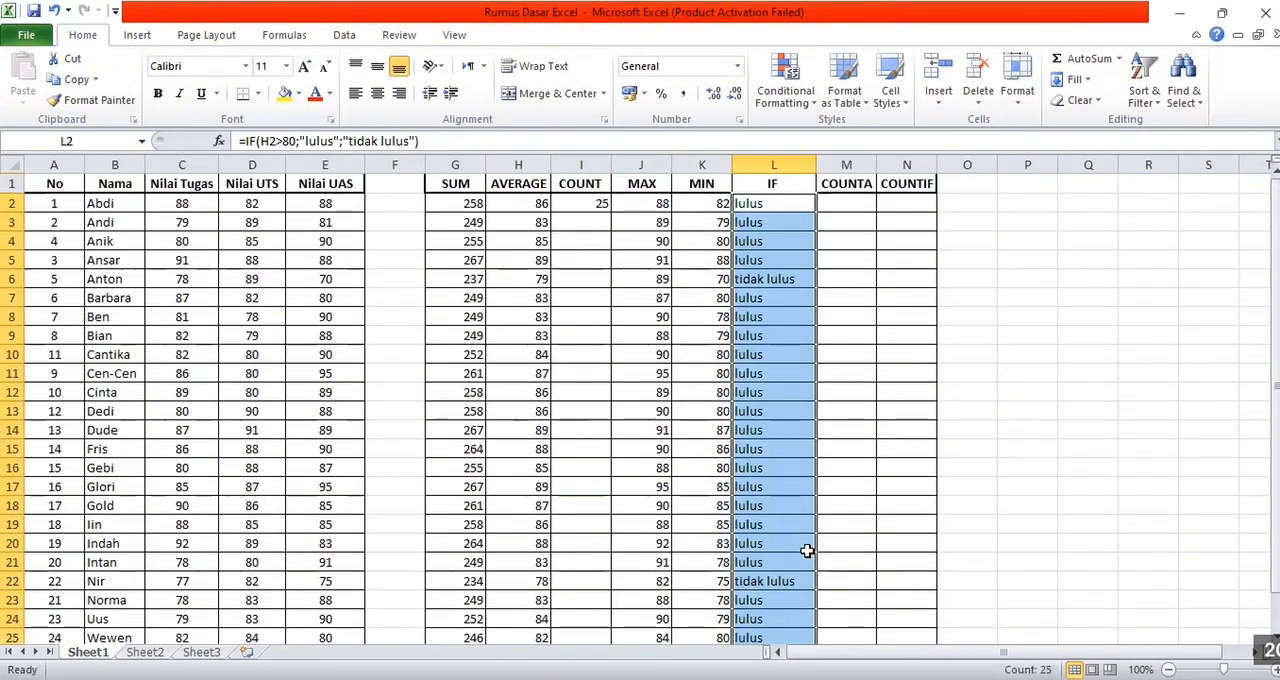
pyautogui.click(831, 202)
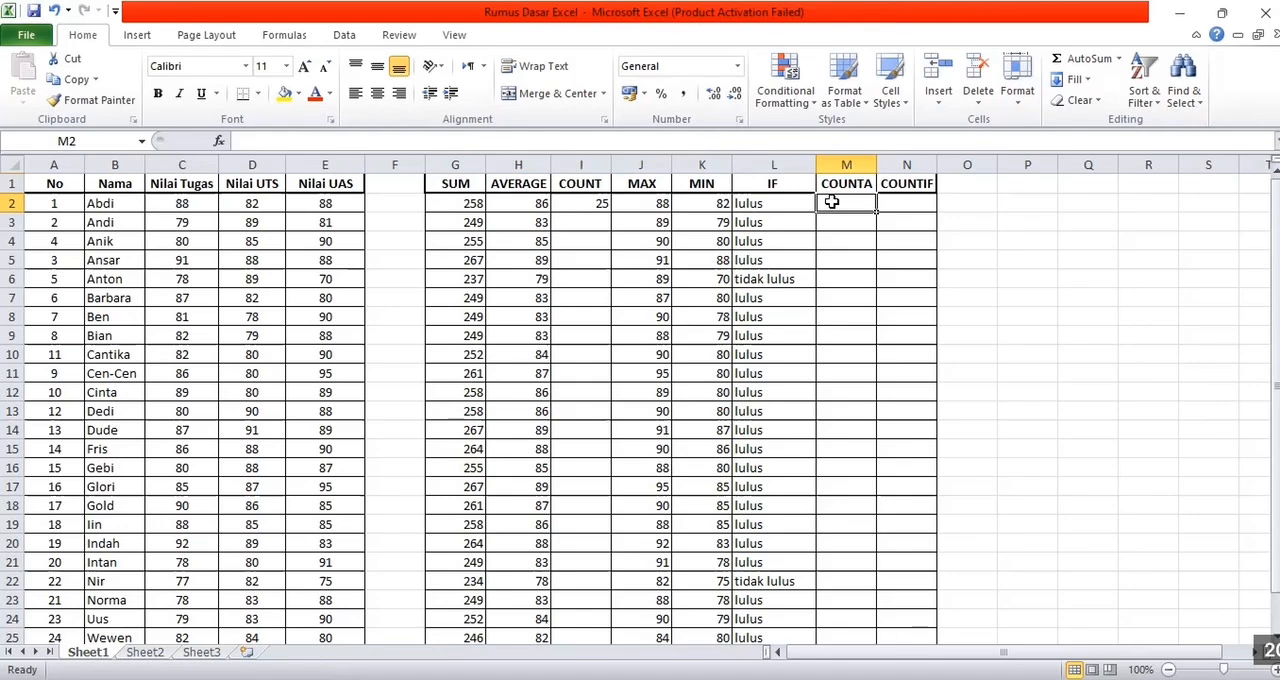
pyautogui.moveTo(831, 202); pyautogui.dragTo(391, 184)
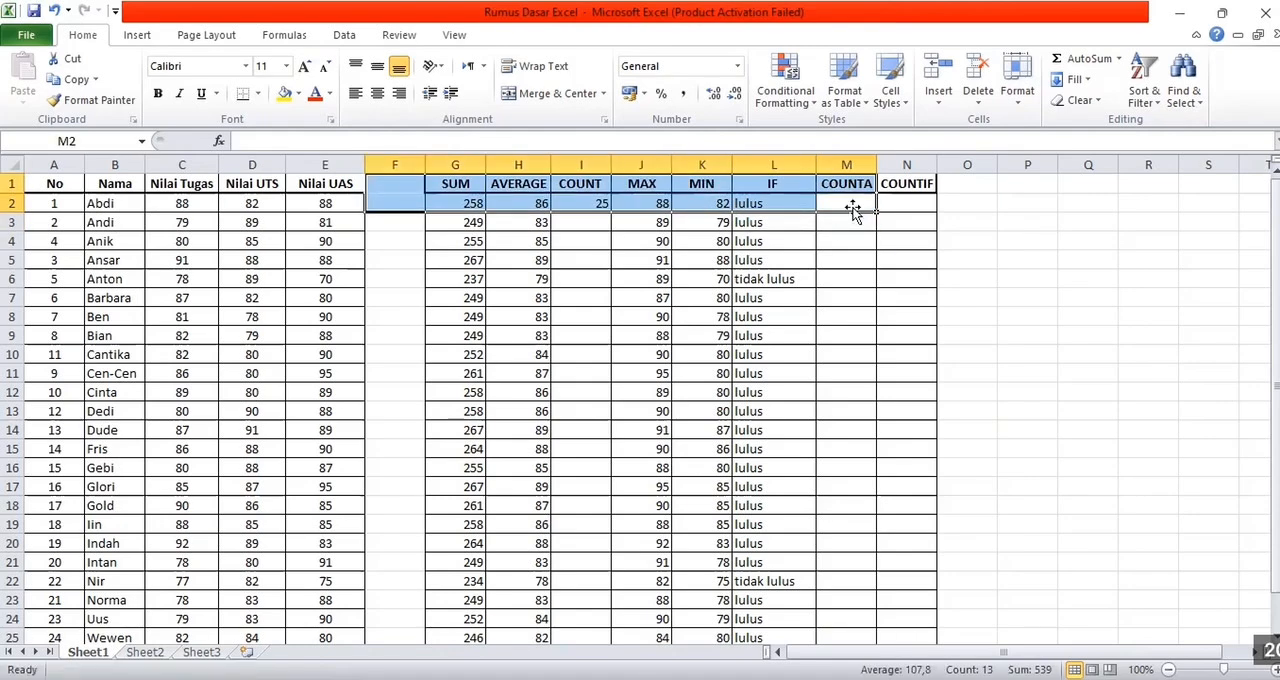
pyautogui.click(849, 199)
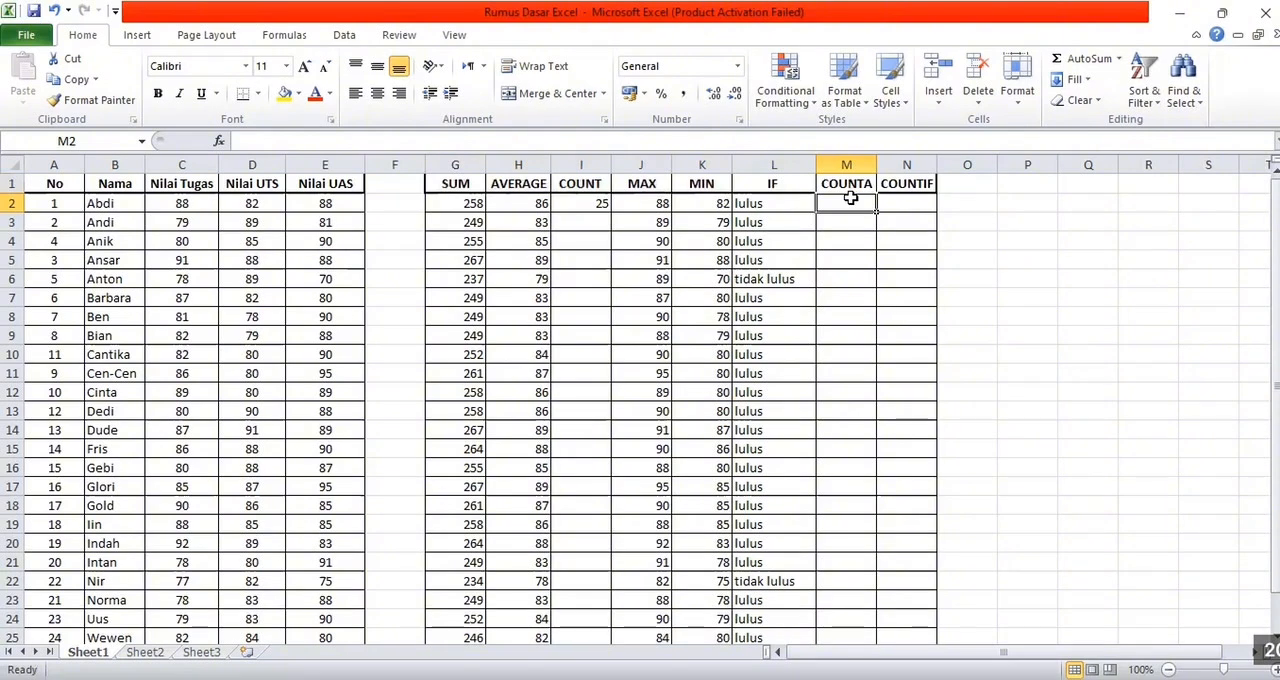
pyautogui.write('=')
pyautogui.click(120, 205)
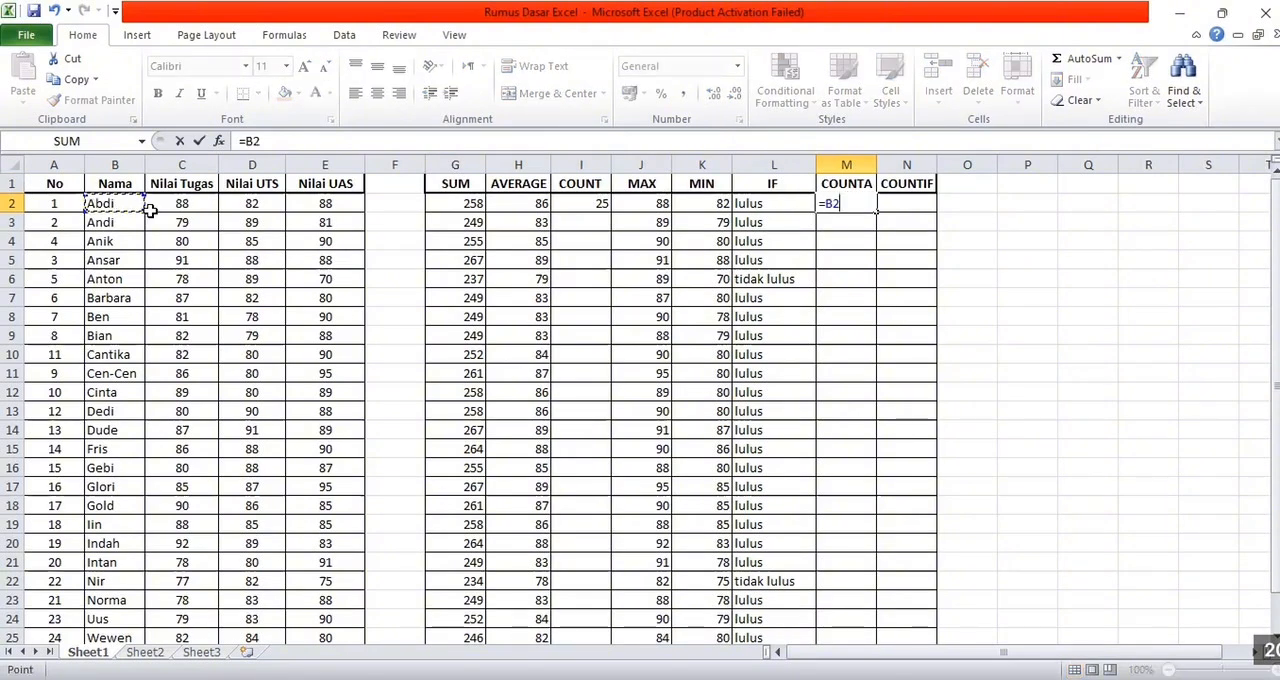
pyautogui.moveTo(140, 208); pyautogui.dragTo(114, 581)
pyautogui.moveTo(122, 645); pyautogui.dragTo(137, 574)
pyautogui.press('Return')
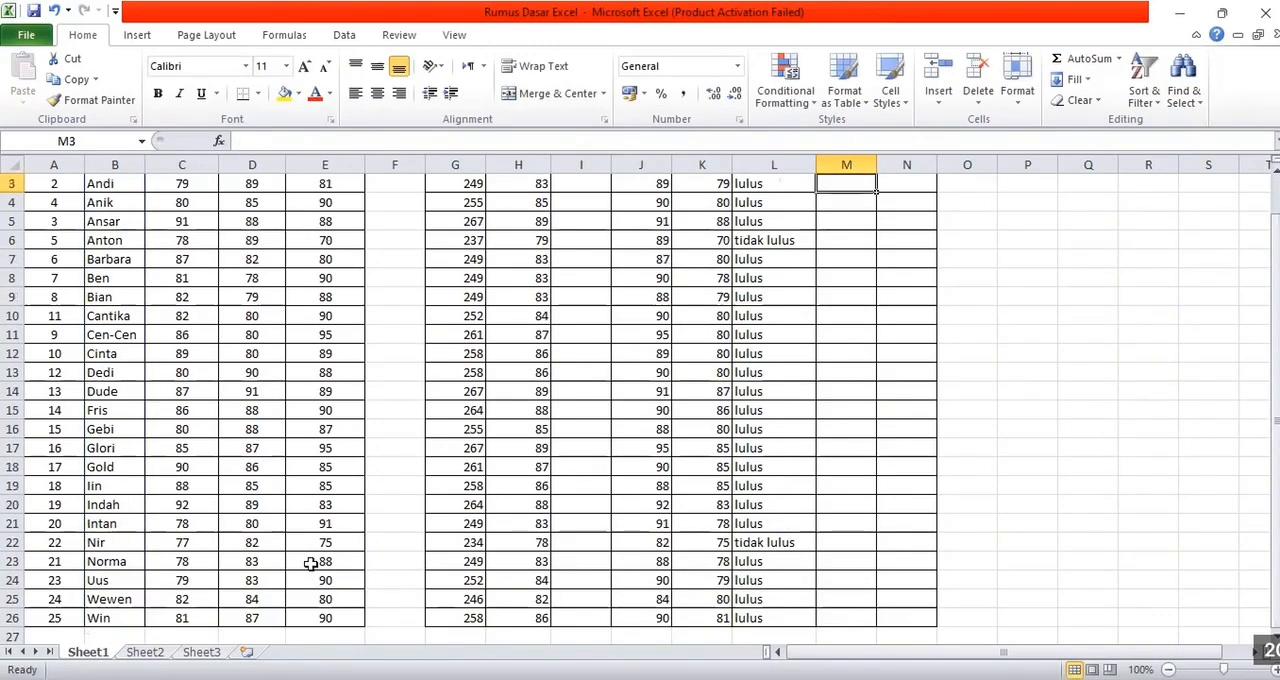
pyautogui.scroll(1, 900, 294)
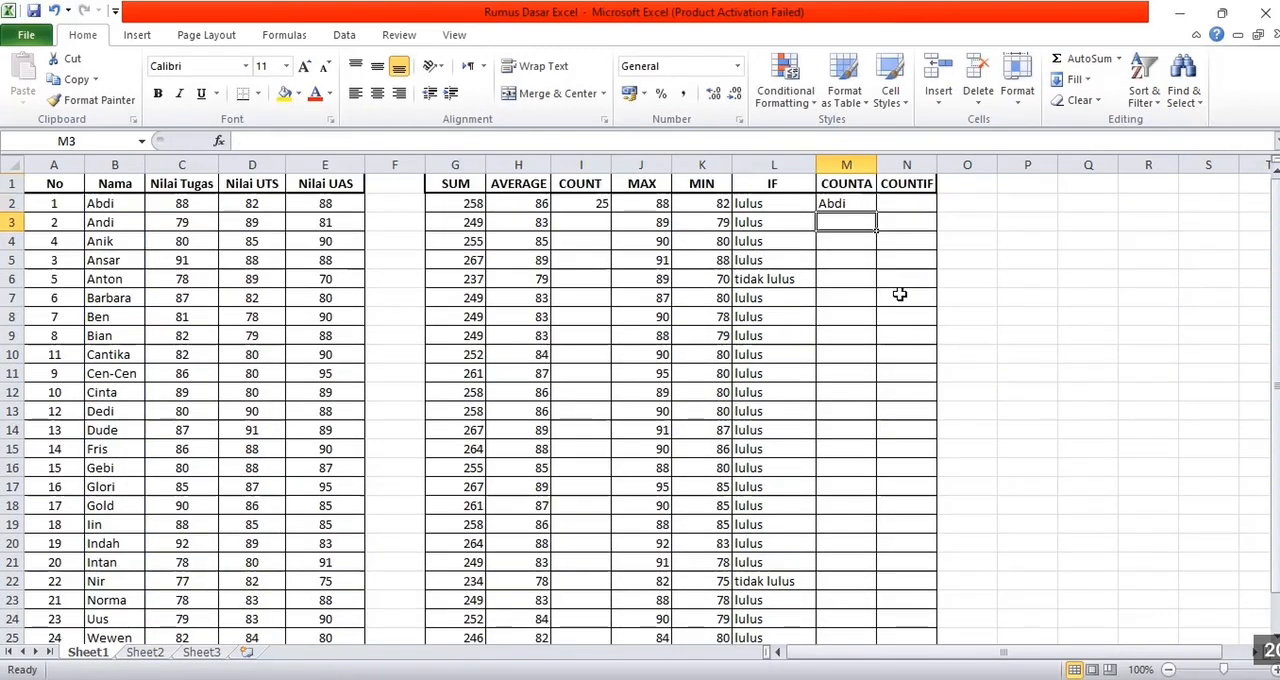
# Replace the content of cell M2 with a COUNTA formula over the names in B2:B26
pyautogui.click(861, 204)
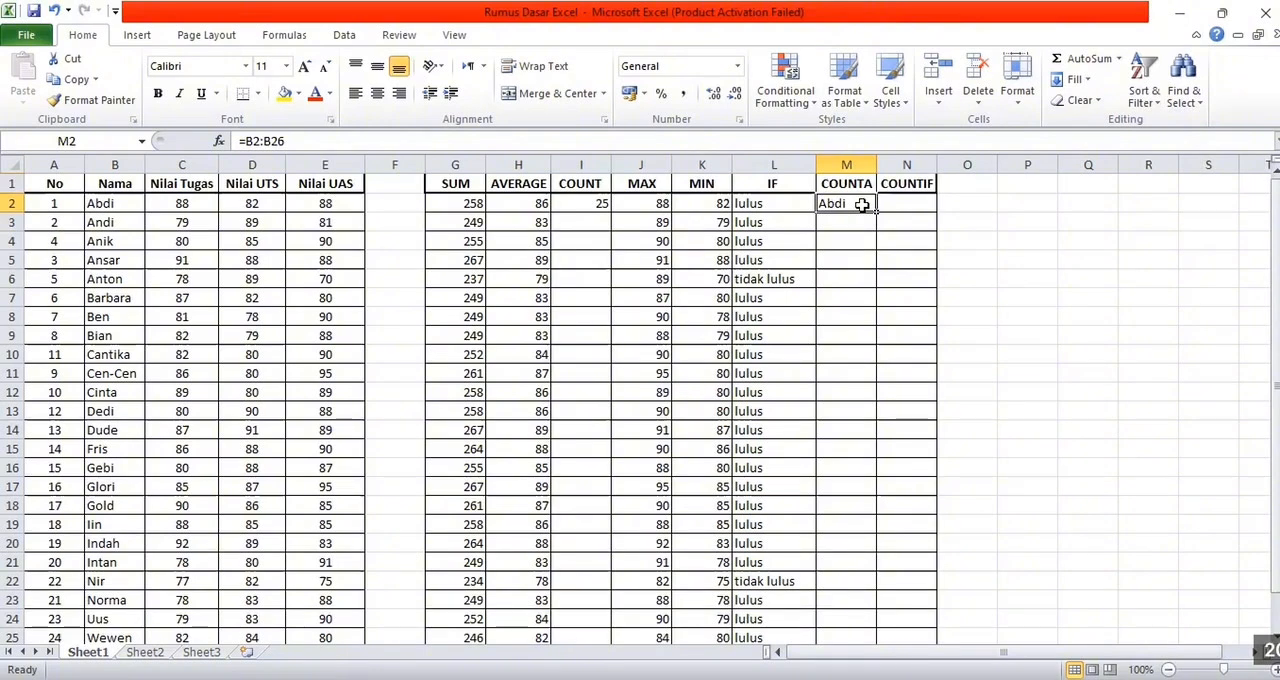
pyautogui.press('BackSpace')
pyautogui.write('=')
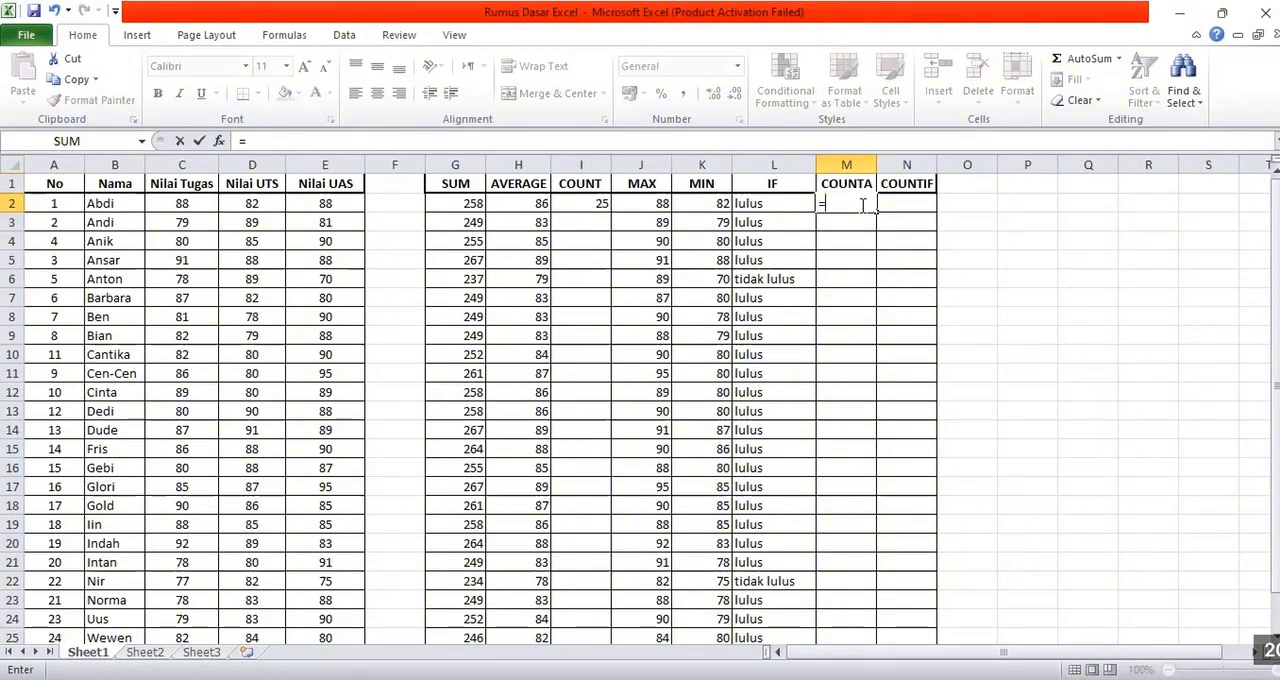
pyautogui.write('count')
pyautogui.press('Down')
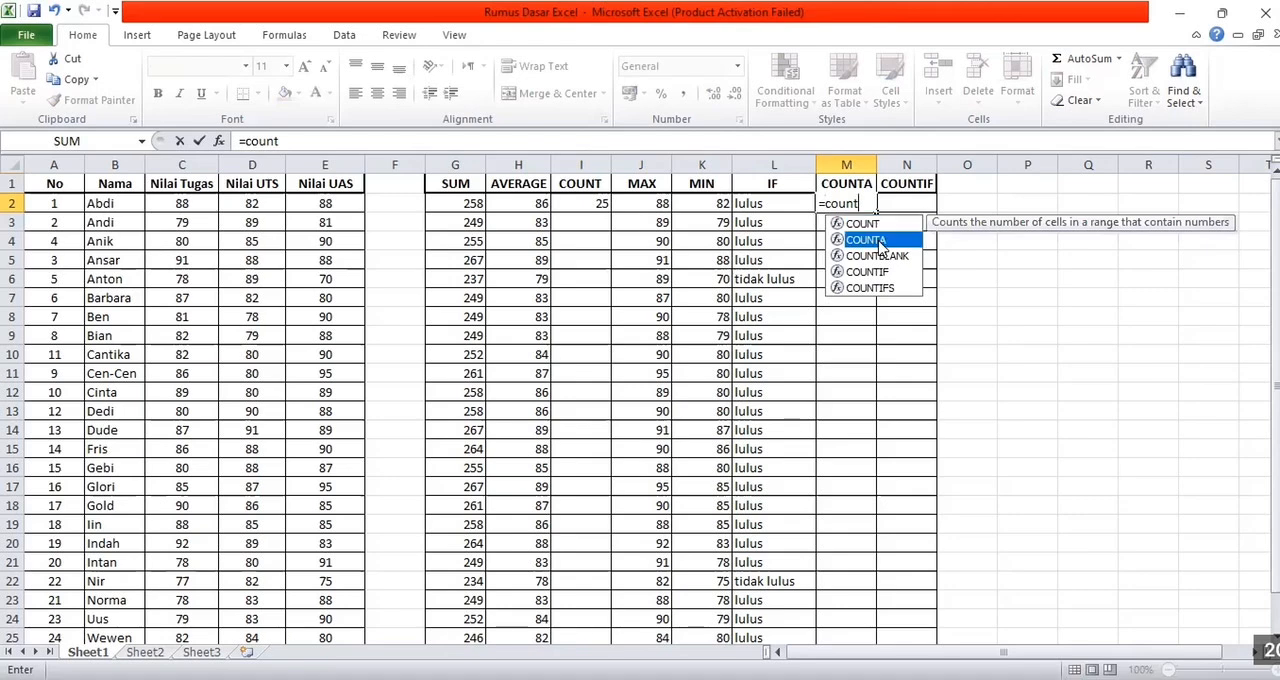
pyautogui.press('Tab')
pyautogui.moveTo(126, 204); pyautogui.dragTo(137, 571)
pyautogui.press('Return')
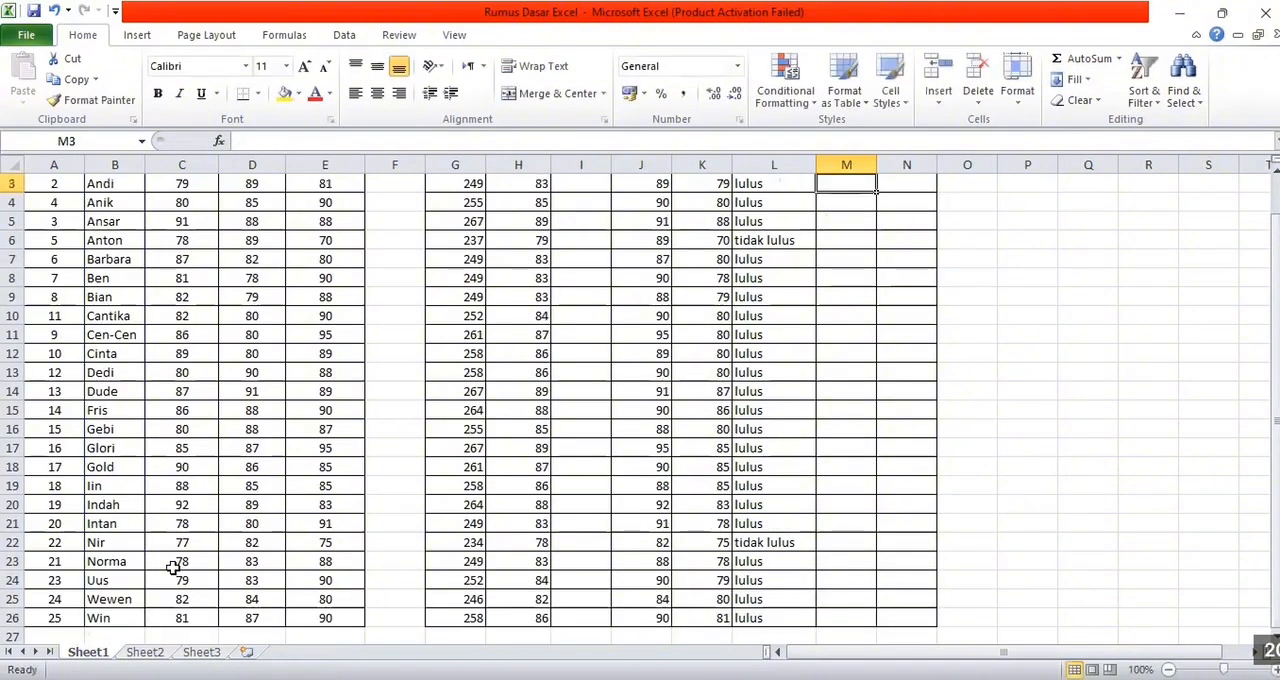
# Start a COUNTIF formula in cell N2 with the first student's scores, C2:E2, as its range
pyautogui.click(918, 202)
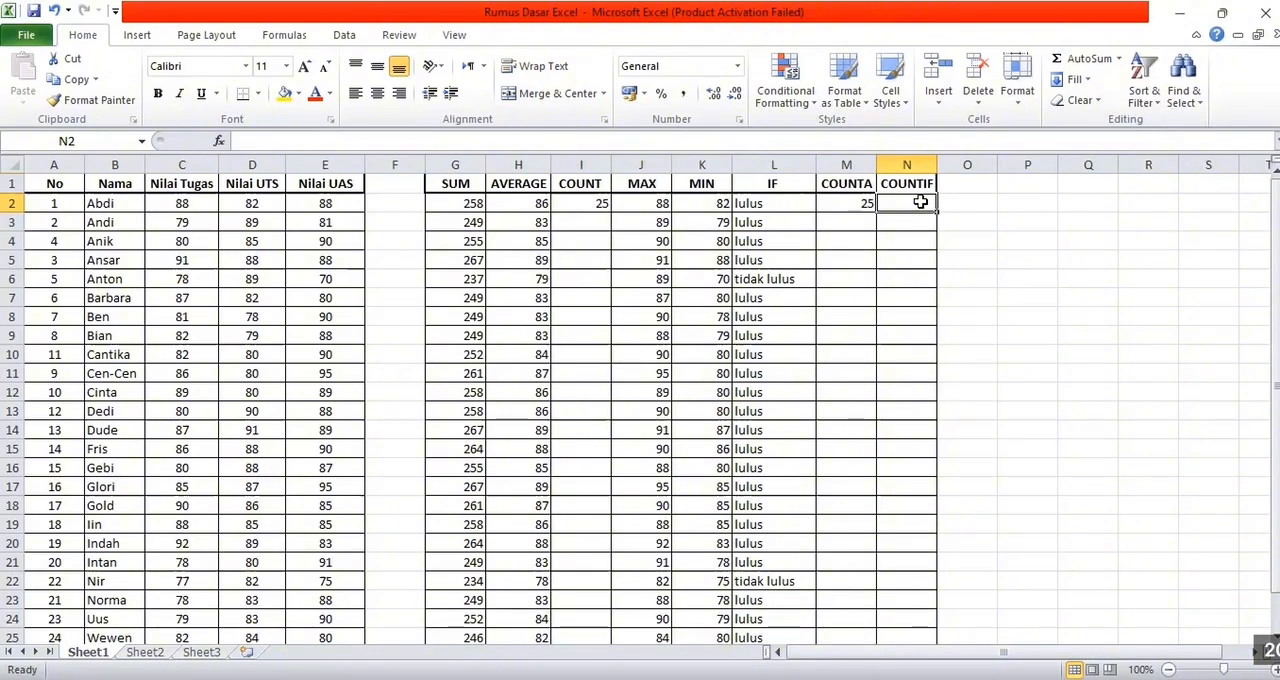
pyautogui.write('=')
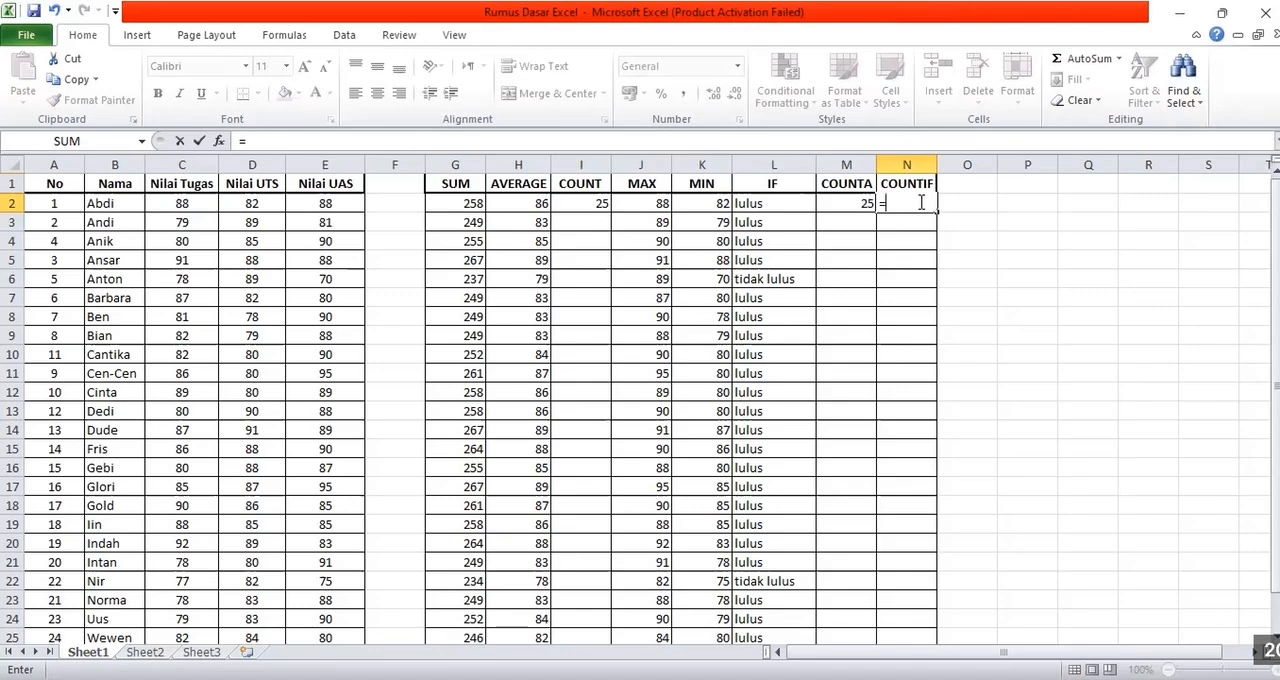
pyautogui.write('count')
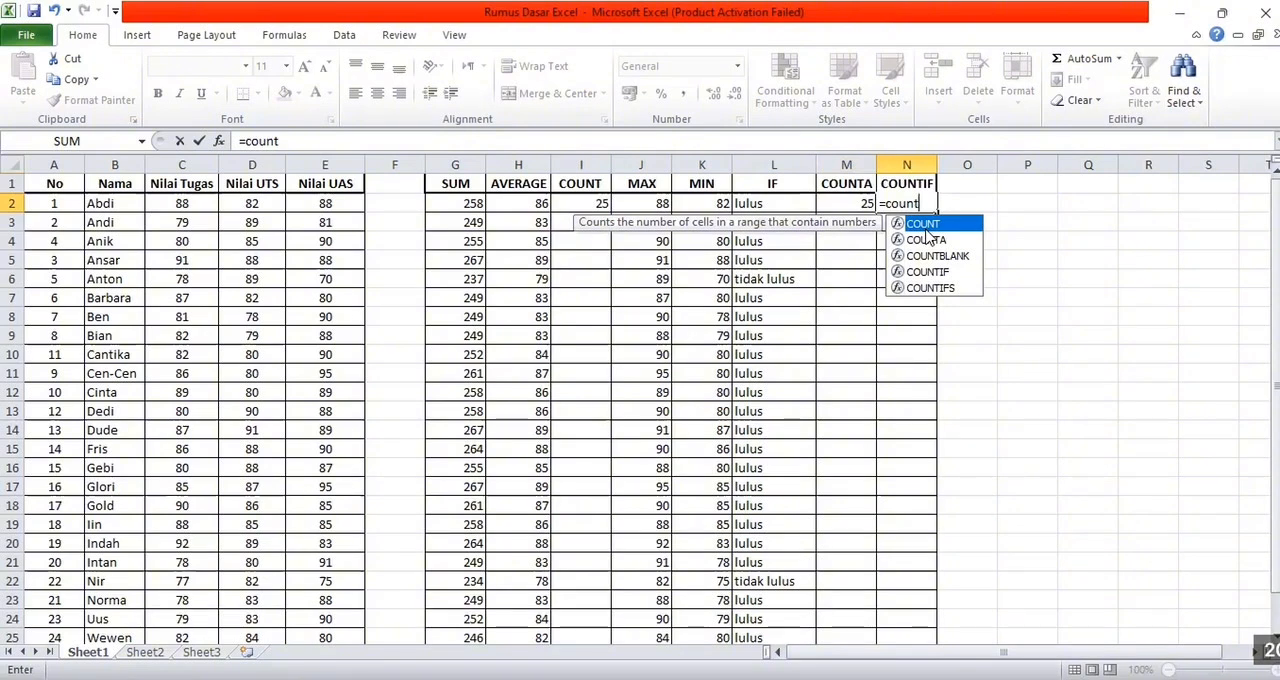
pyautogui.doubleClick(929, 271)
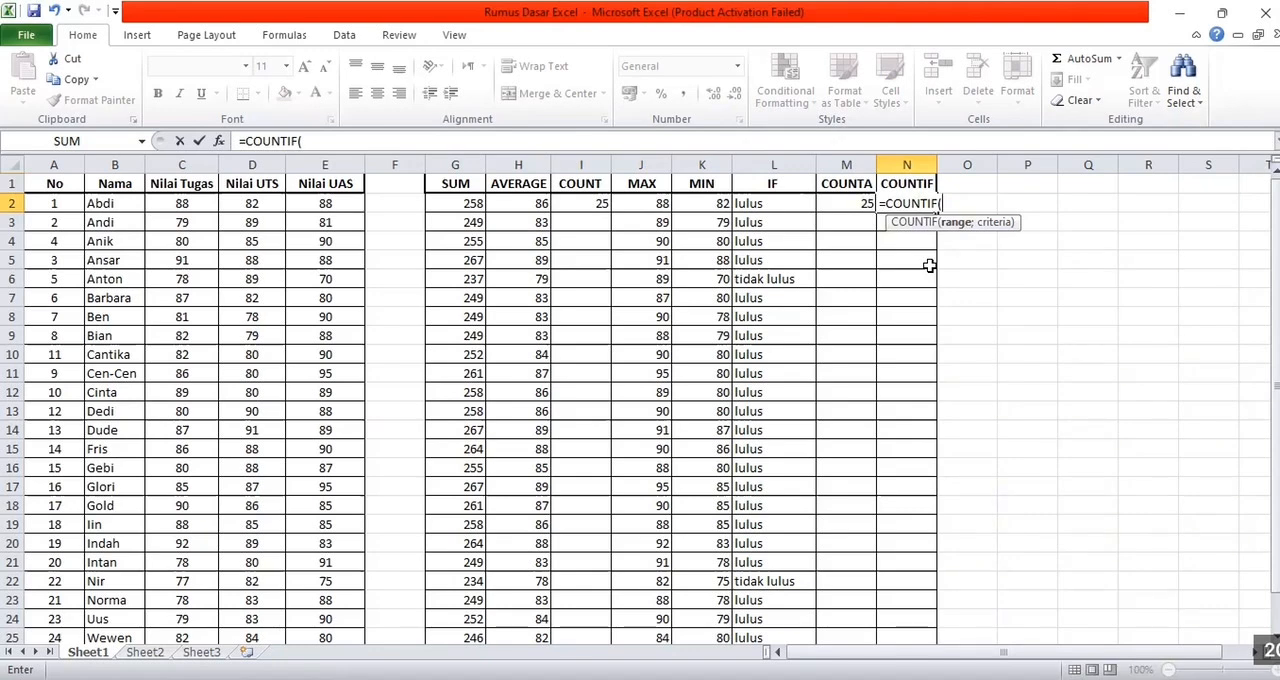
pyautogui.click(172, 202)
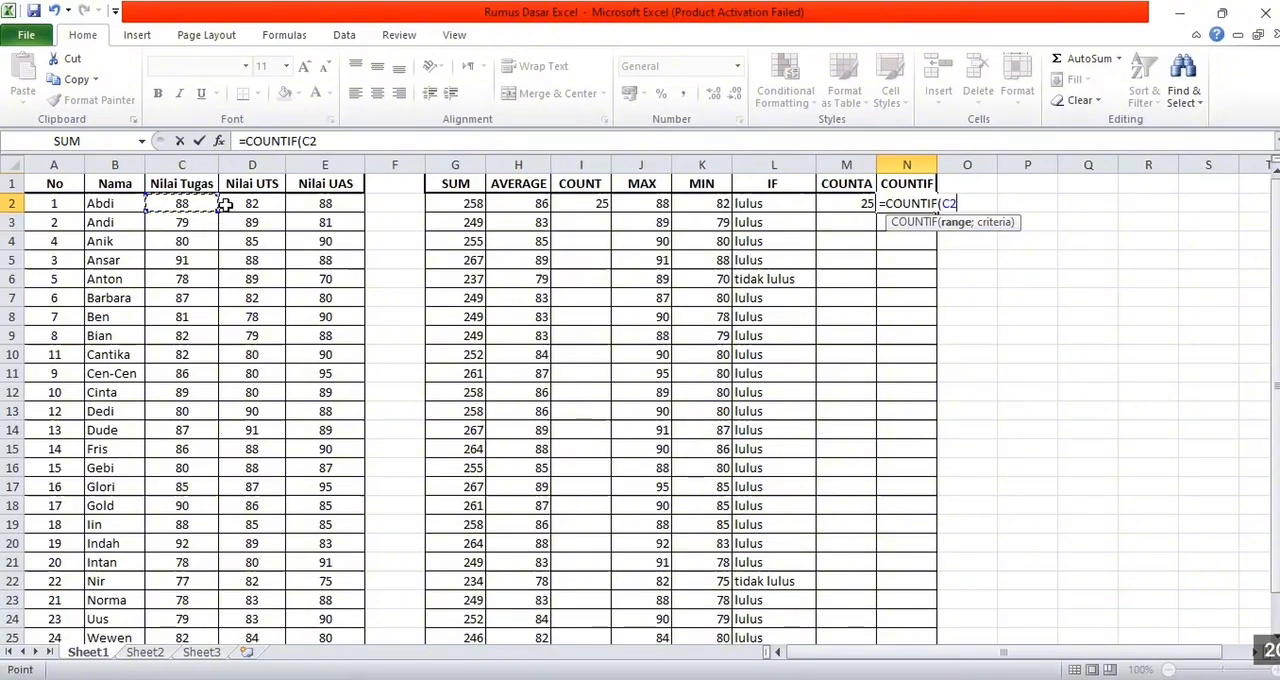
pyautogui.moveTo(220, 211); pyautogui.dragTo(335, 216)
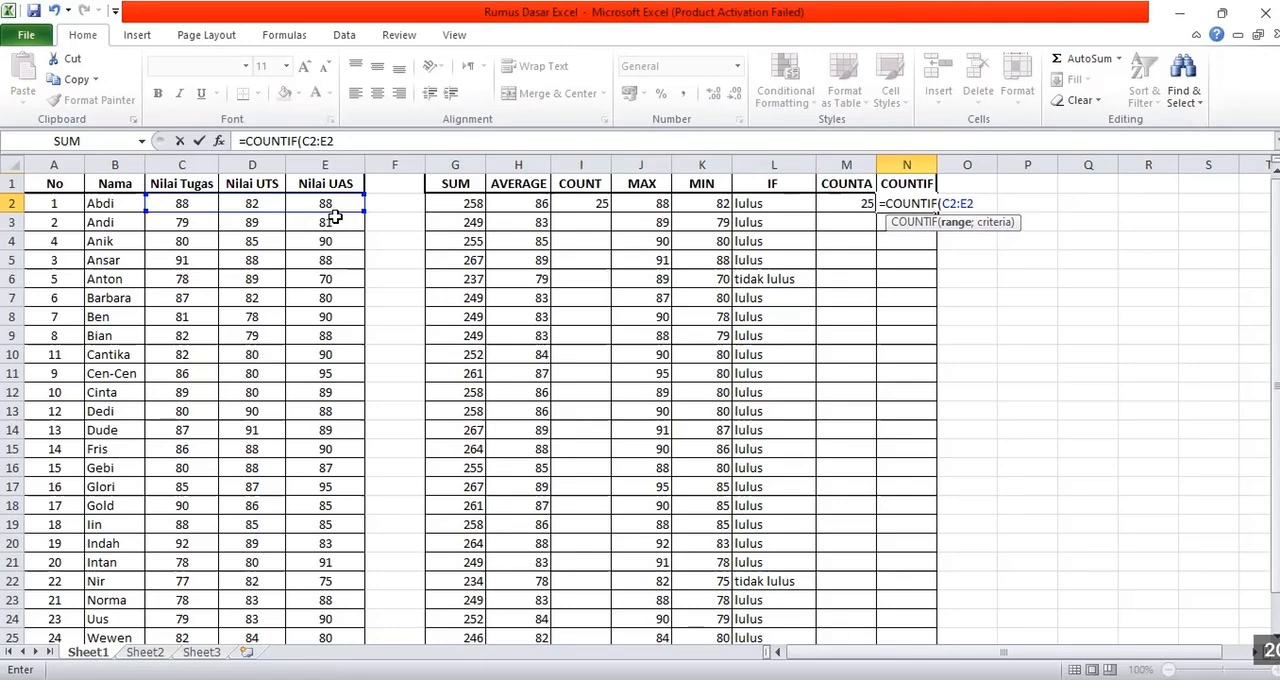
# Move on to the criteria argument of the COUNTIF formula in N2
pyautogui.write(';')
pyautogui.write('.')
pyautogui.write('>')
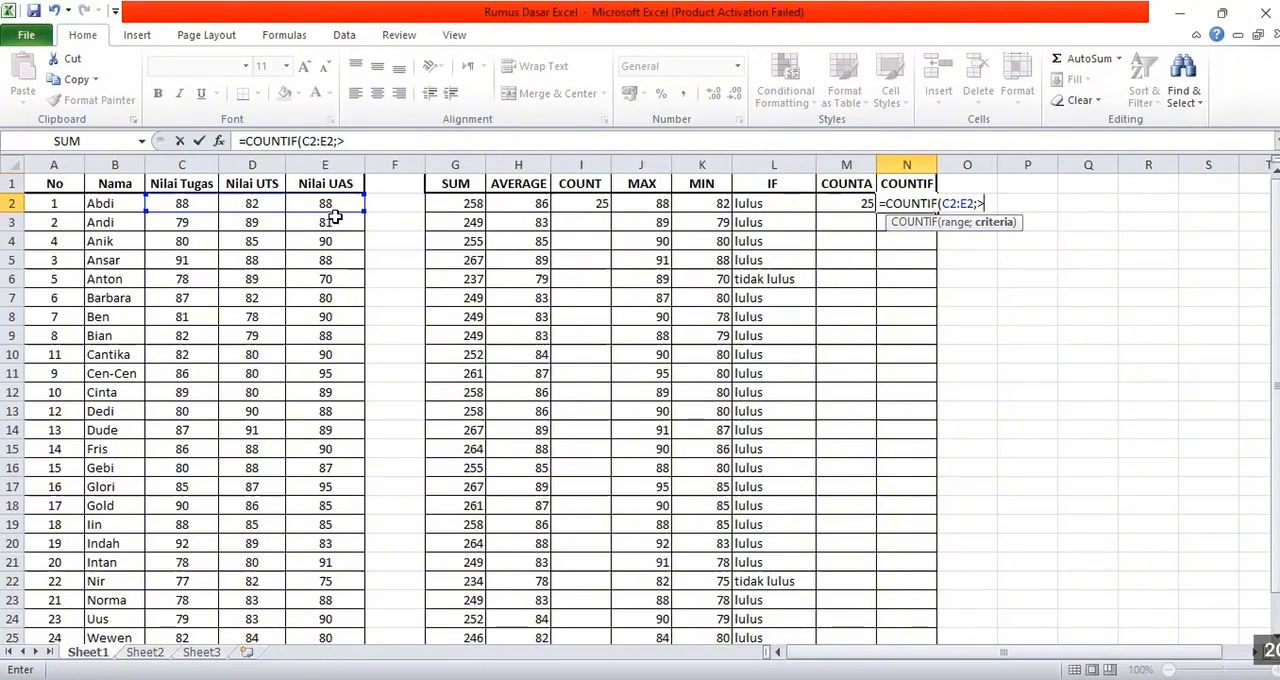
pyautogui.press('Left')
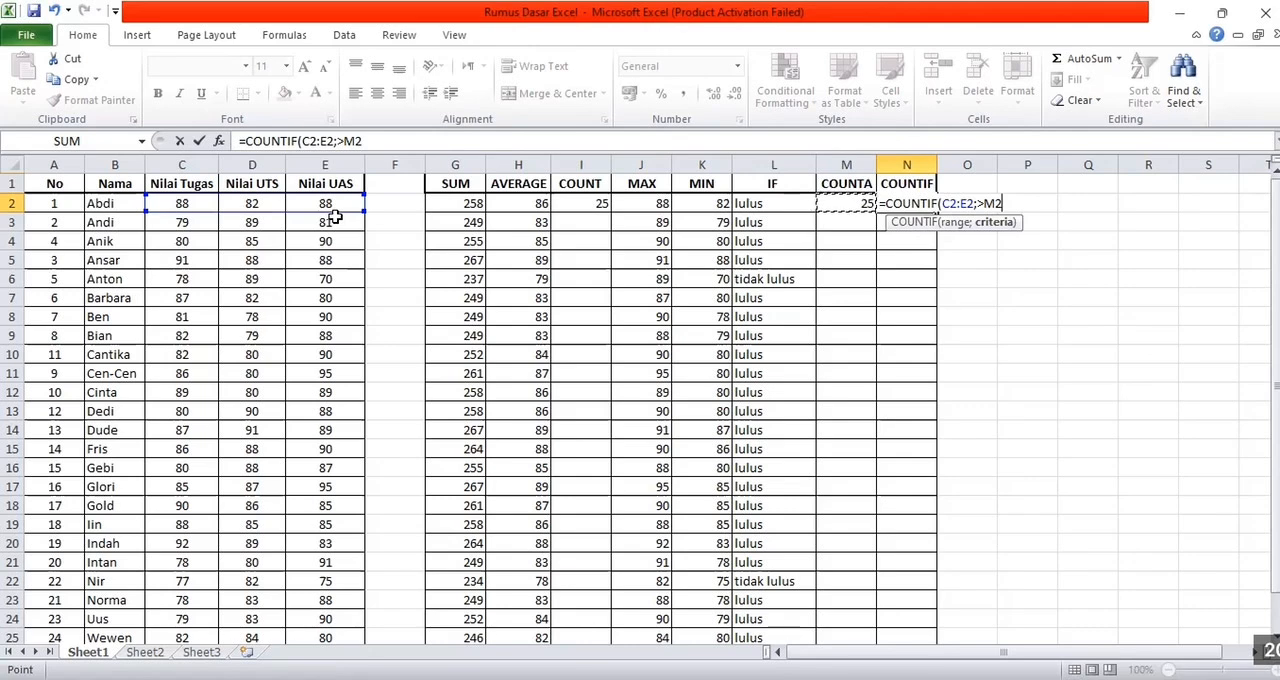
pyautogui.press('BackSpace')
pyautogui.press('BackSpace')
pyautogui.press('BackSpace')
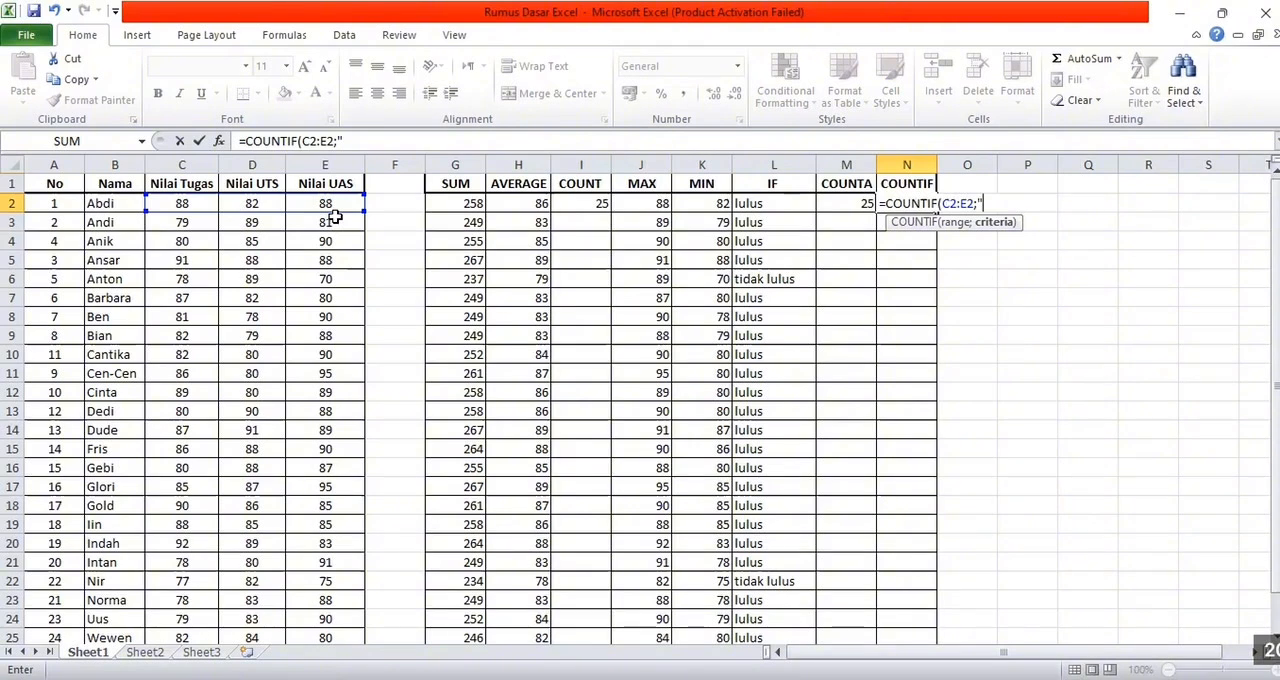
# Set the COUNTIF criterion in N2 to ">=80" and complete the formula
pyautogui.write('>=80")')
pyautogui.press('Return')
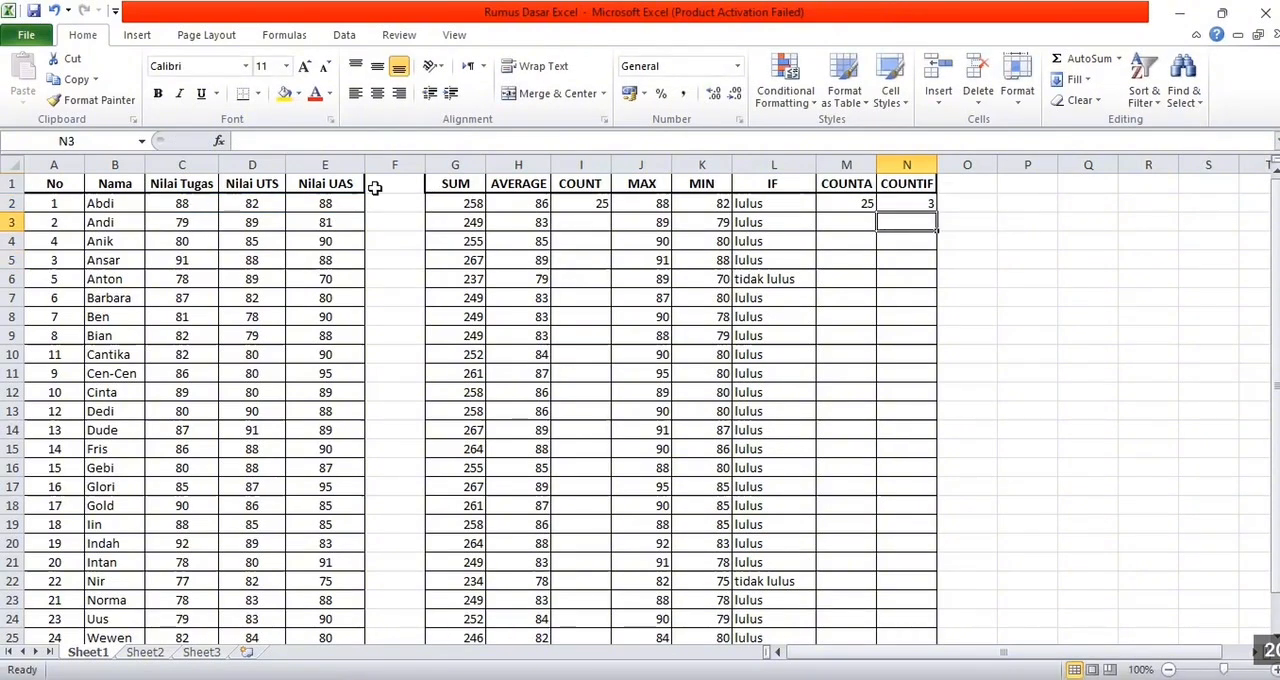
# Fill the COUNTIF formula from N2 down to N26
pyautogui.click(914, 206)
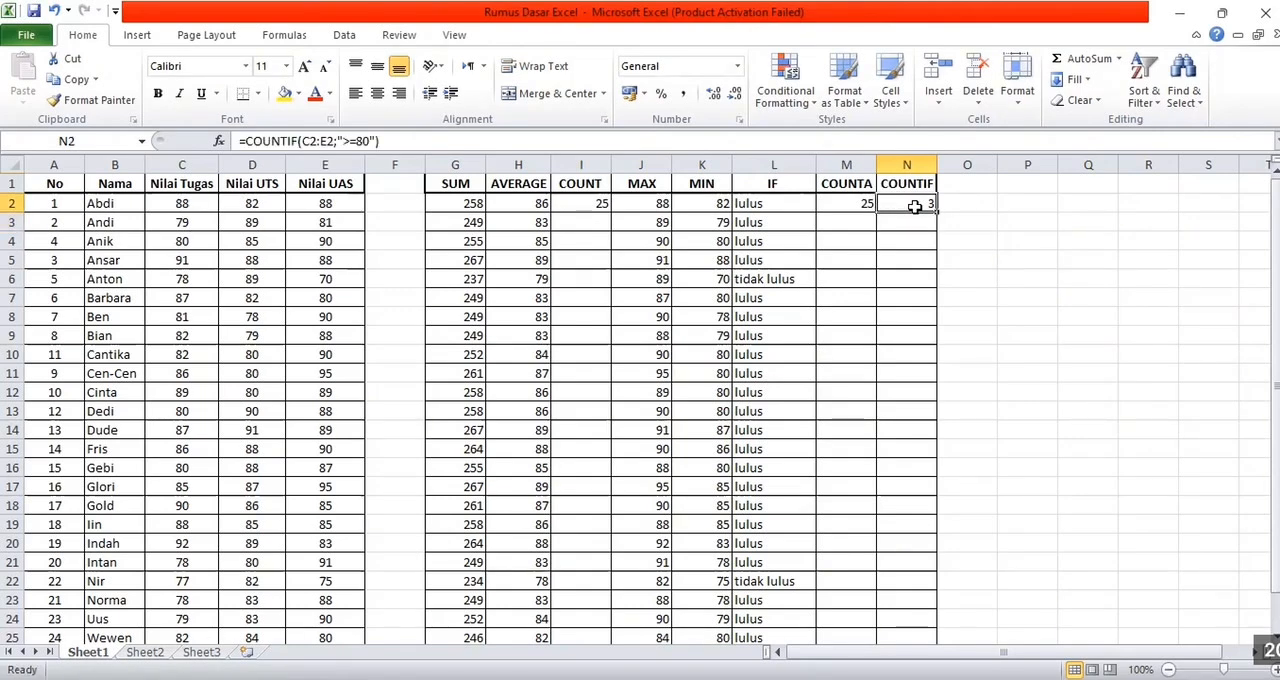
pyautogui.moveTo(933, 210); pyautogui.dragTo(929, 612)
pyautogui.moveTo(929, 614); pyautogui.dragTo(952, 405)
pyautogui.click(952, 407)
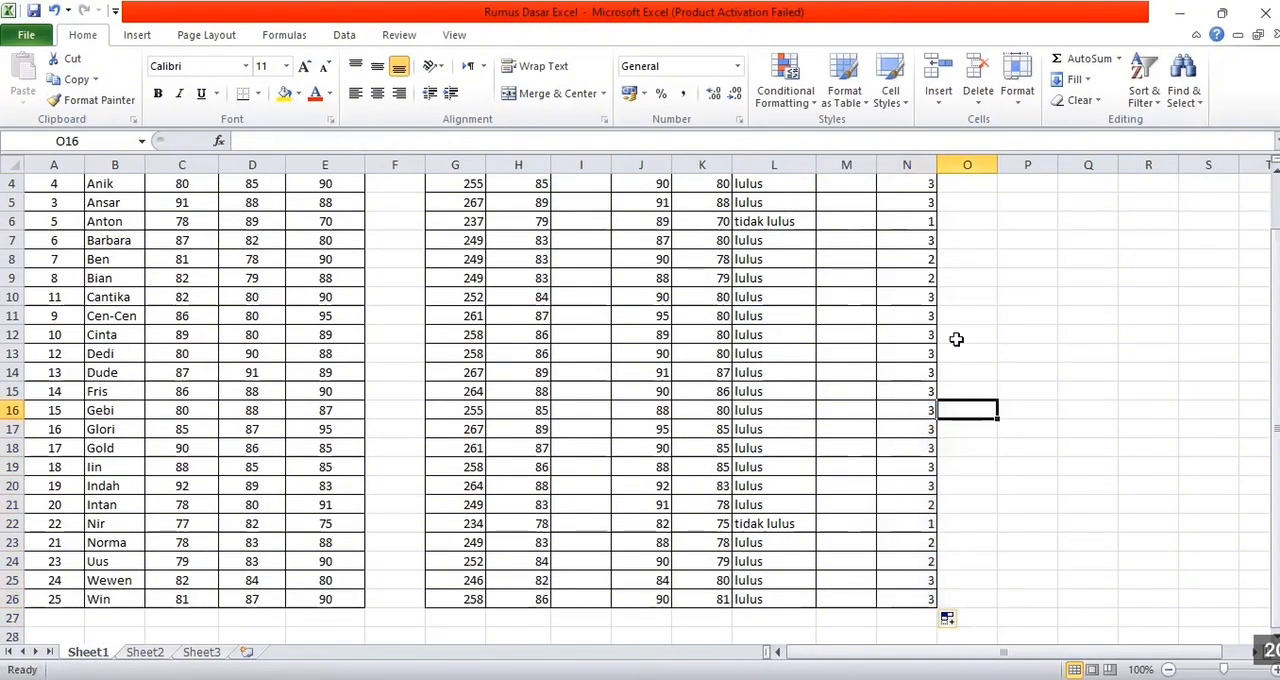
# Check the COUNTIF formulas in cells N6 and N2 against the scores in their rows
pyautogui.scroll(1, 956, 339)
pyautogui.click(907, 283)
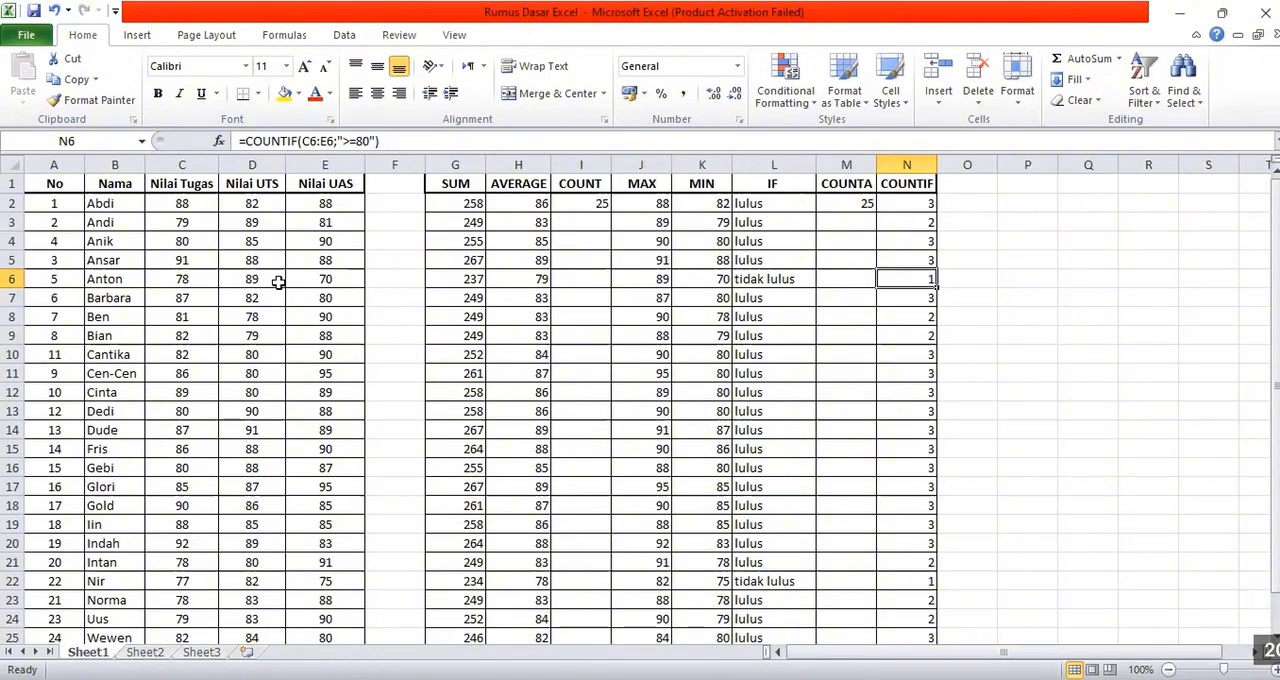
pyautogui.click(926, 206)
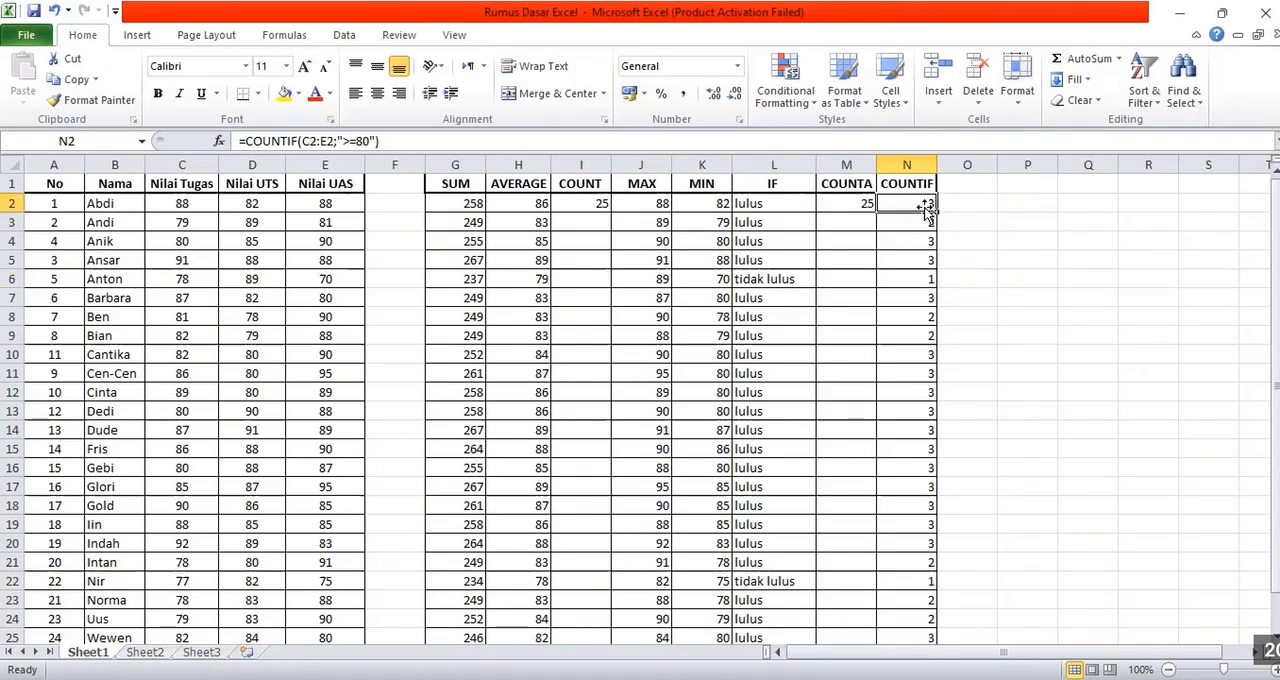